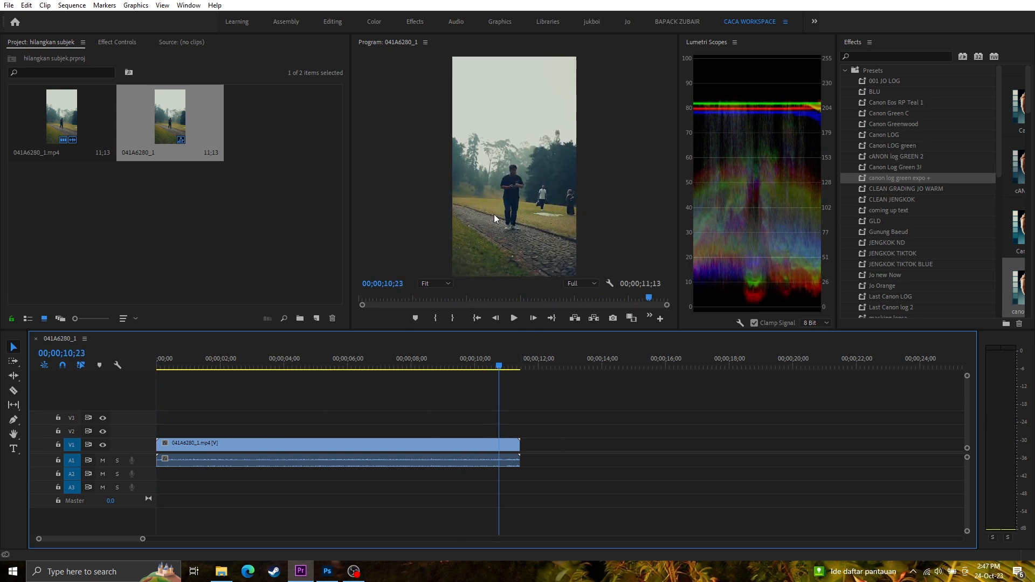
- Export the video frame at 00;00;10;02 as a JPEG still to the Pictures folder
left_click_drag(499, 363, 476, 365)
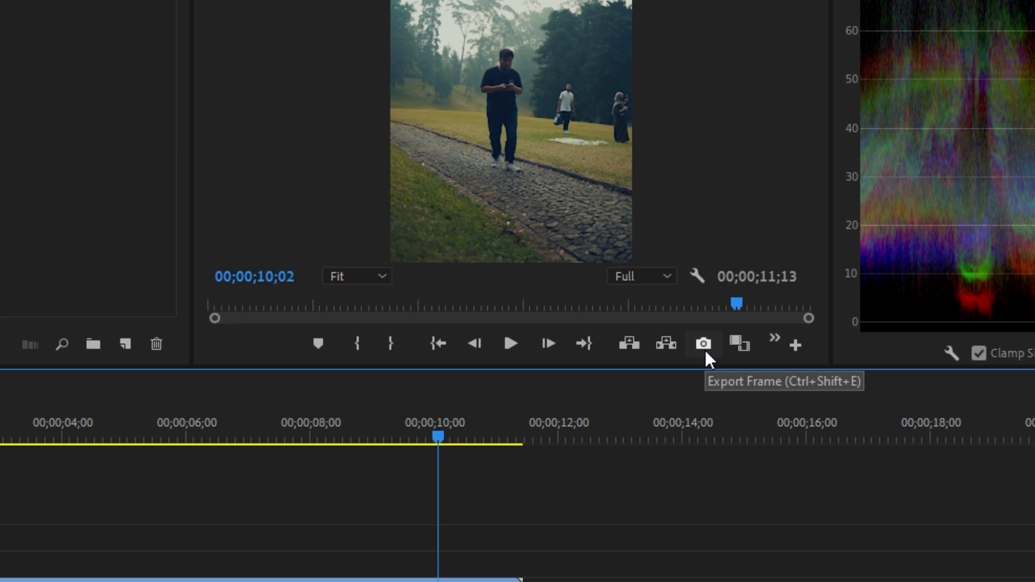
left_click(614, 321)
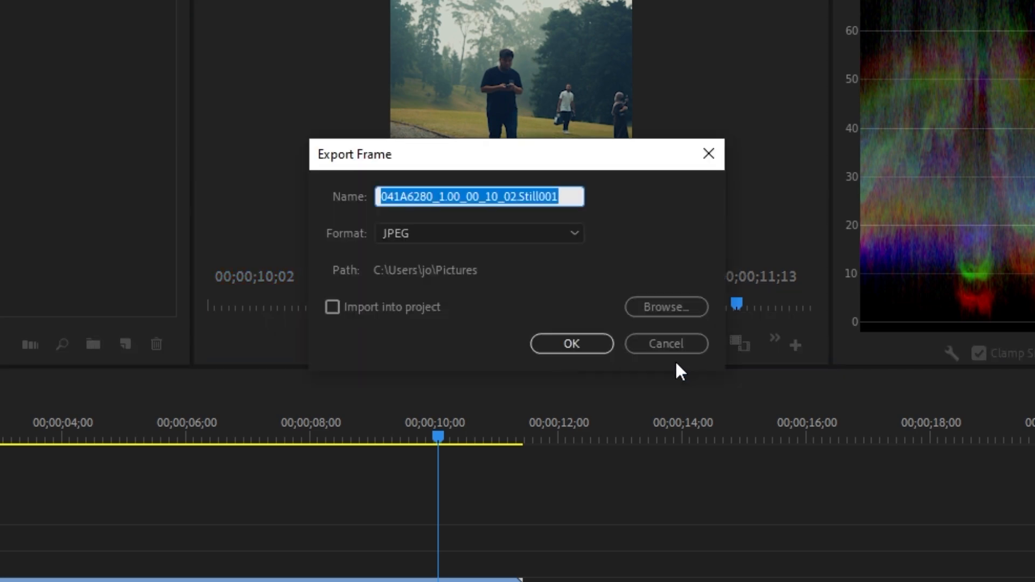
left_click(565, 344)
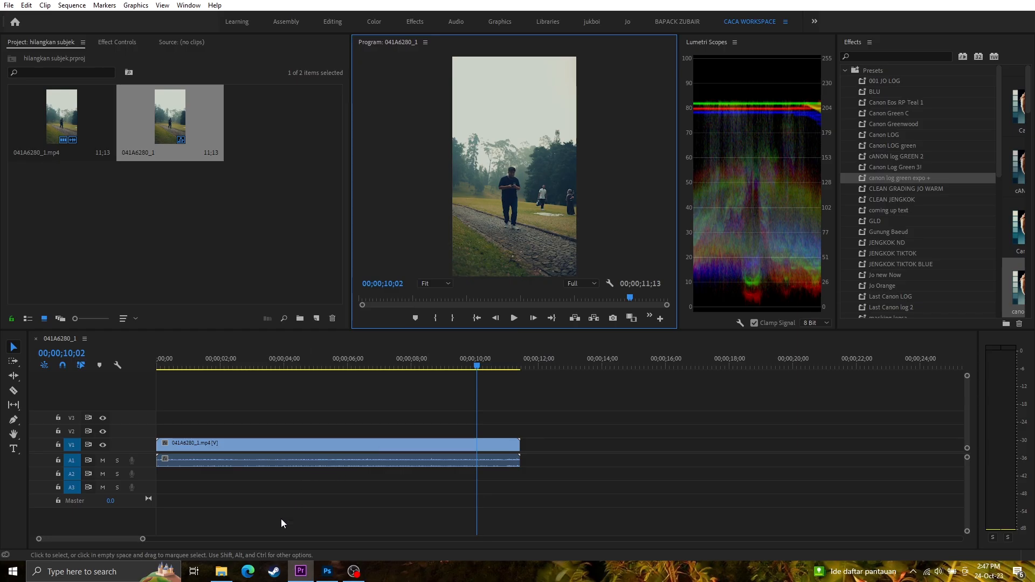
- Open 041A6280_1.00_00_10_02.Still001.jpg from the Pictures folder in Photoshop, accepting it in Camera Raw without adjustments
left_click(221, 571)
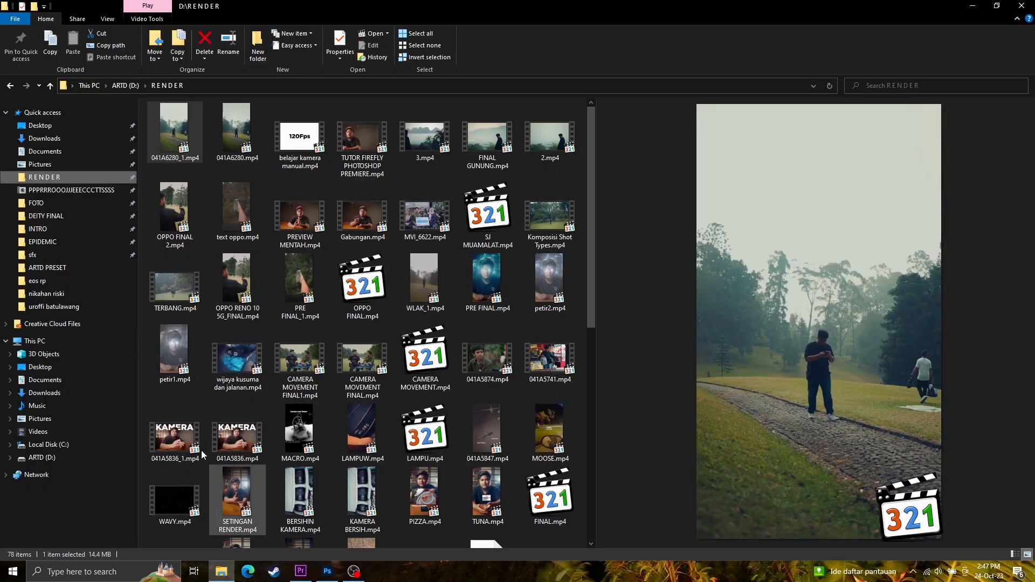
left_click(42, 166)
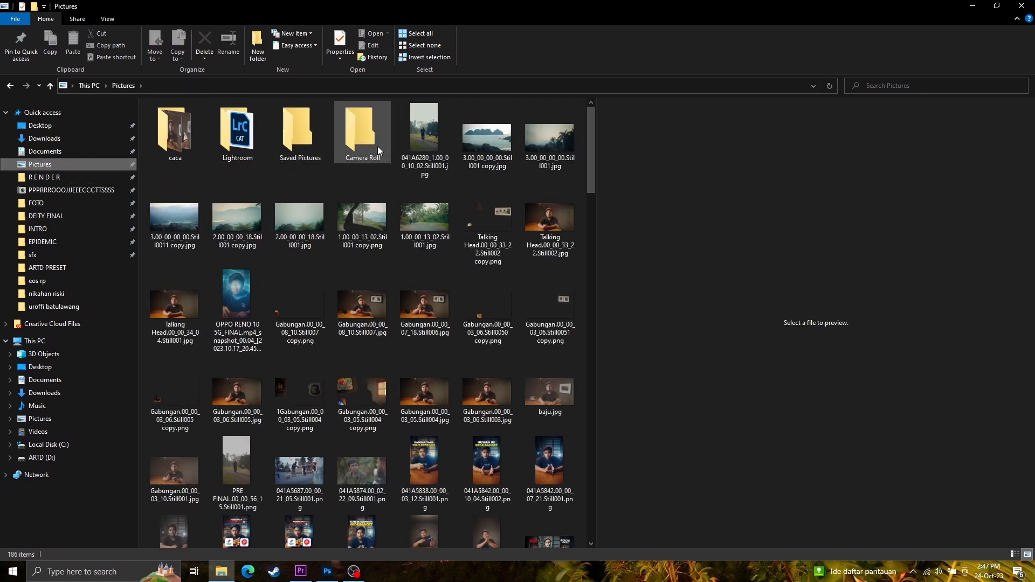
left_click(412, 140)
left_click_drag(412, 140, 159, 339)
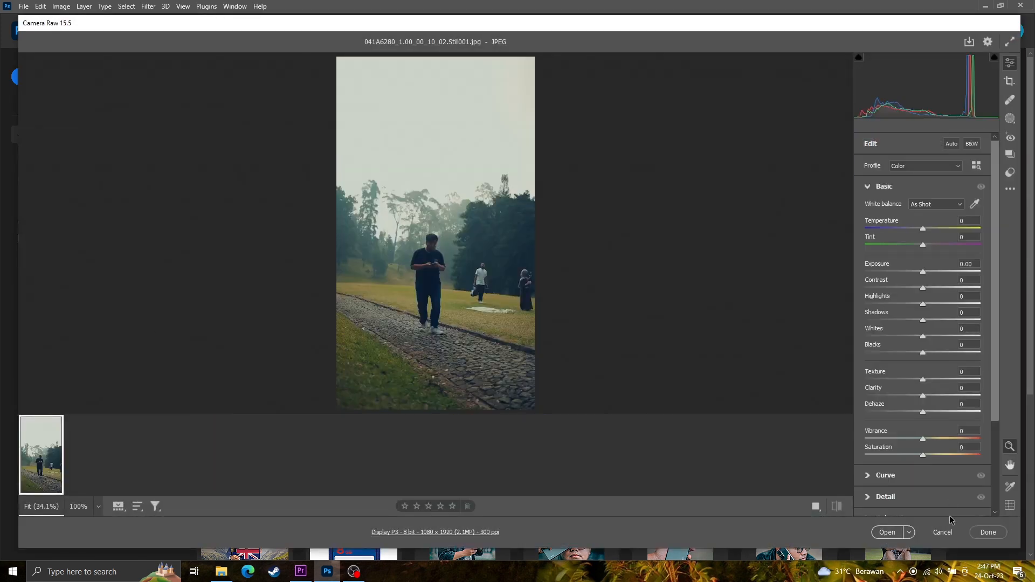
left_click(887, 532)
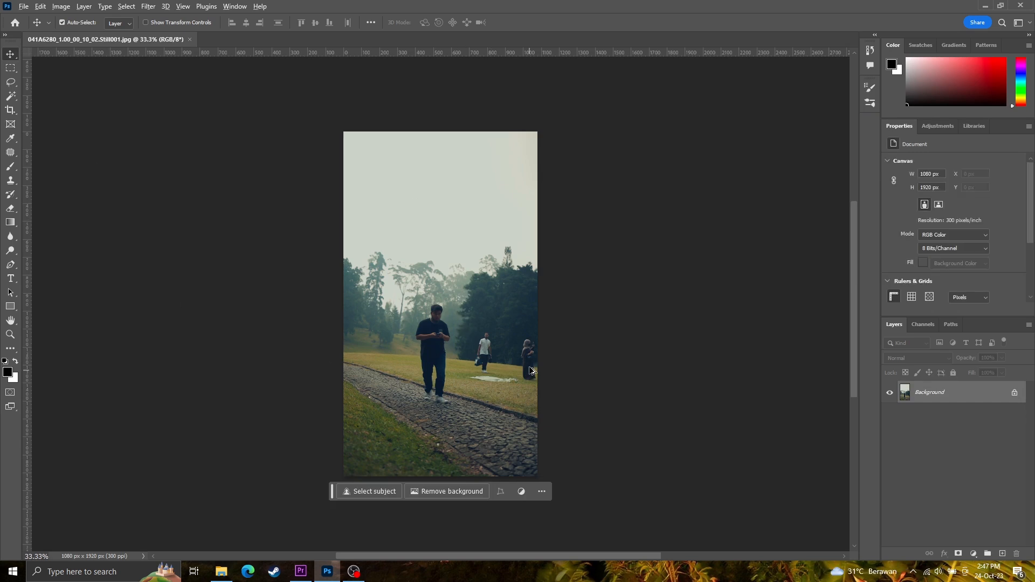
- Outline the woman at the photo's right edge with a freehand Lasso selection
scroll(531, 370, "up", 5)
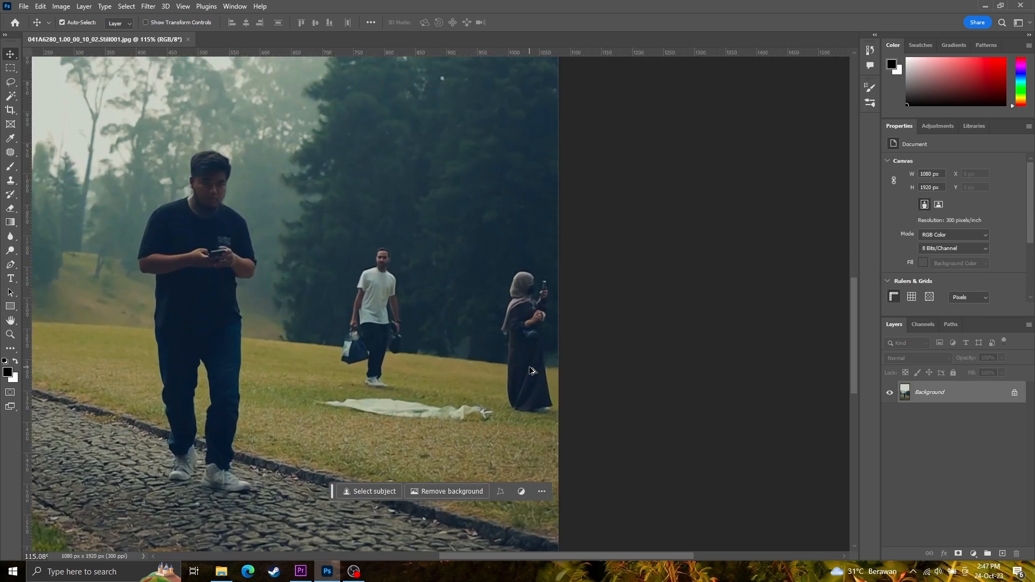
left_click(16, 154)
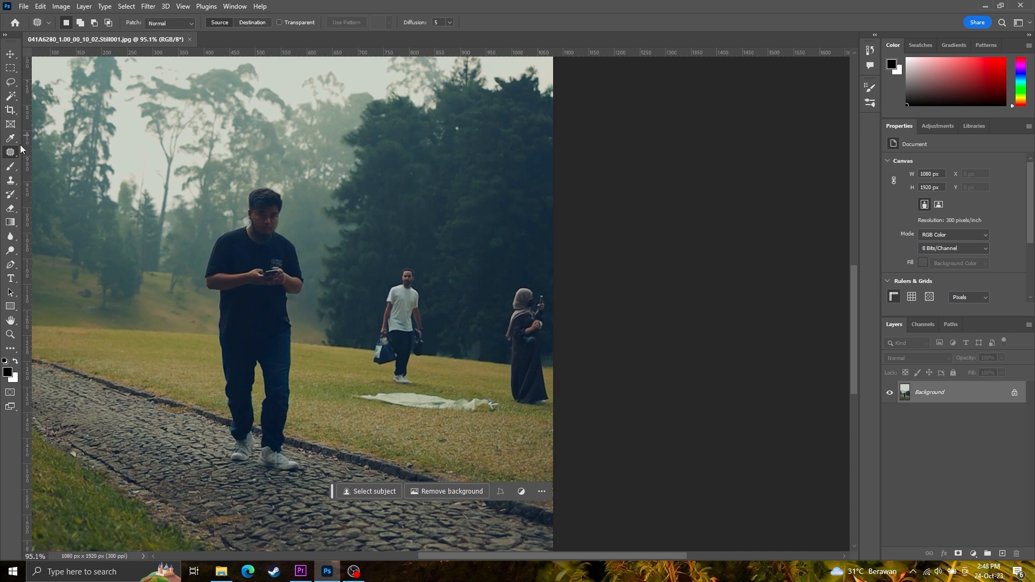
left_click(10, 82)
right_click(11, 81)
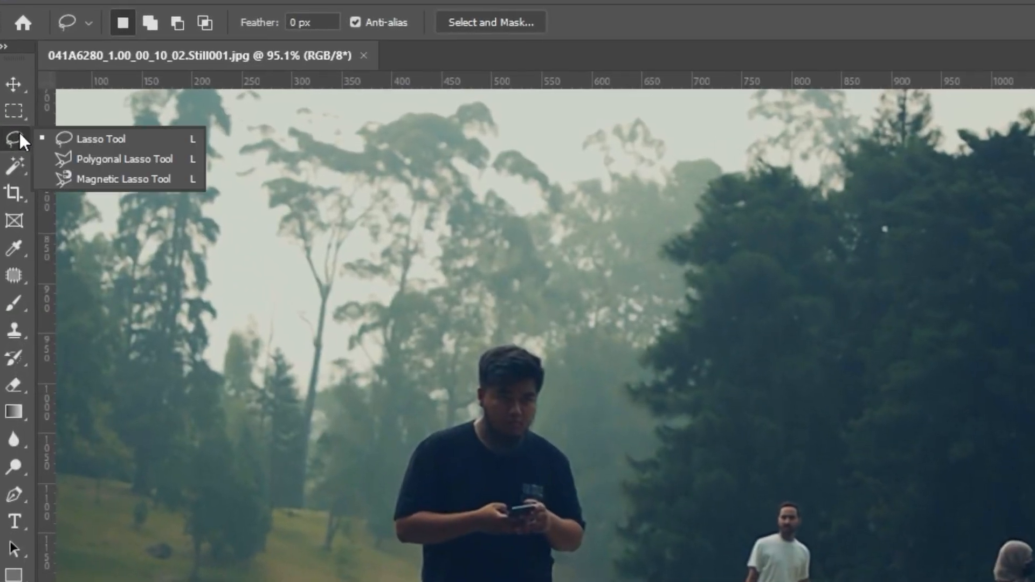
left_click(67, 139)
mouse_move(559, 297)
left_mouse_down()
mouse_move(514, 277)
mouse_move(497, 333)
left_mouse_up()
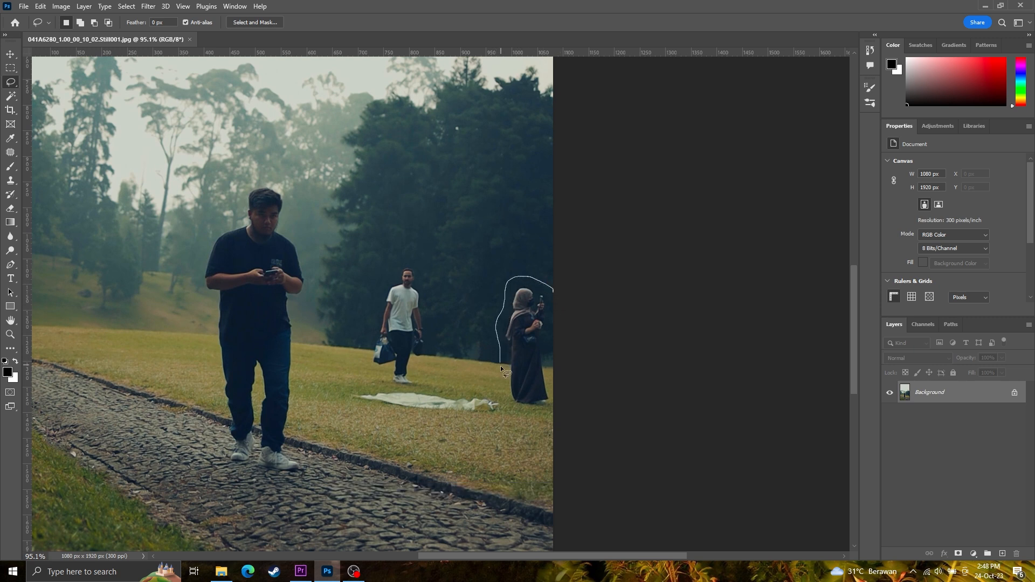
left_click_drag(564, 417, 600, 371)
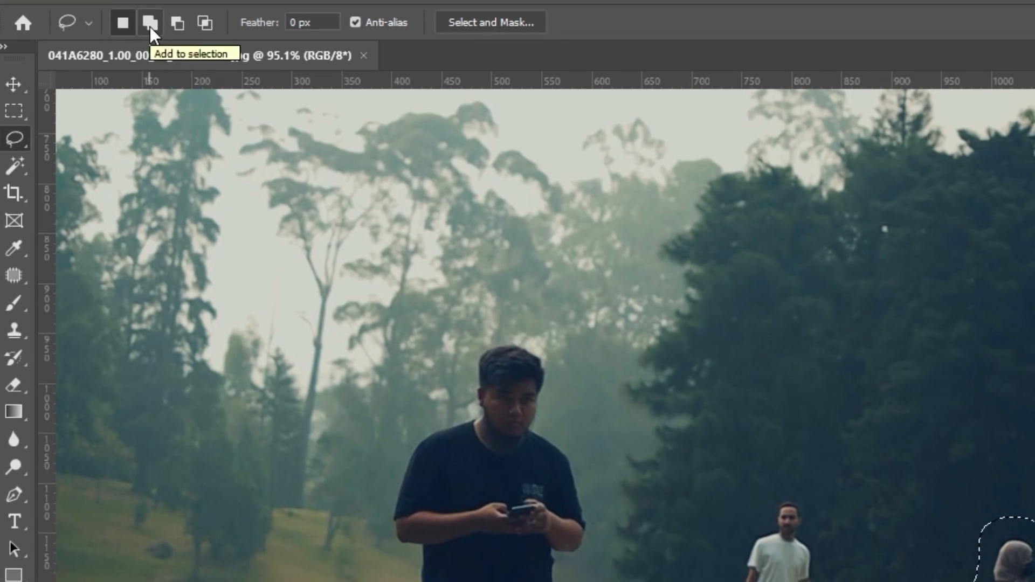
- Add the man in the white shirt and the white cloth on the grass to the lasso selection
left_click(150, 26)
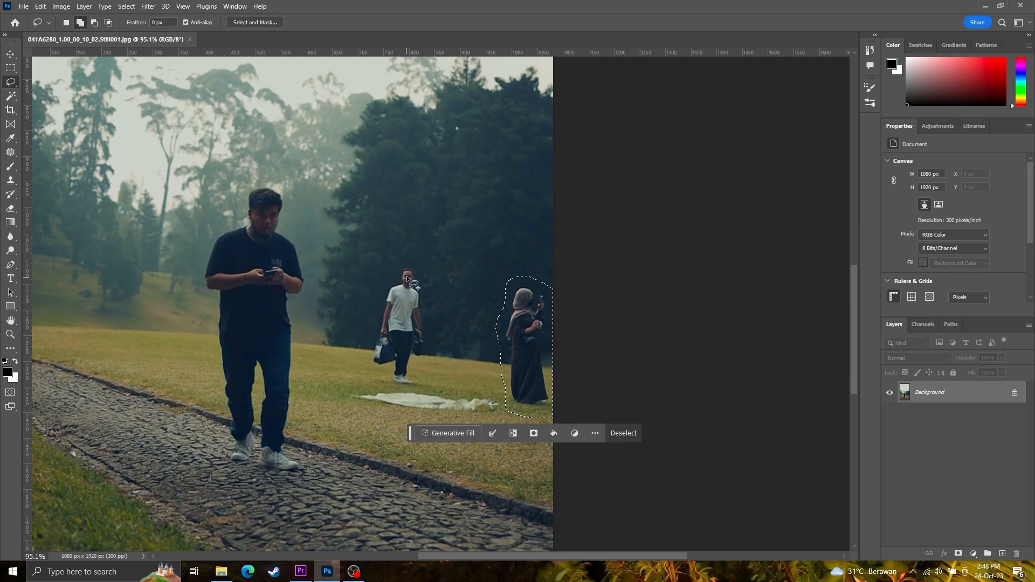
left_click_drag(370, 320, 368, 353)
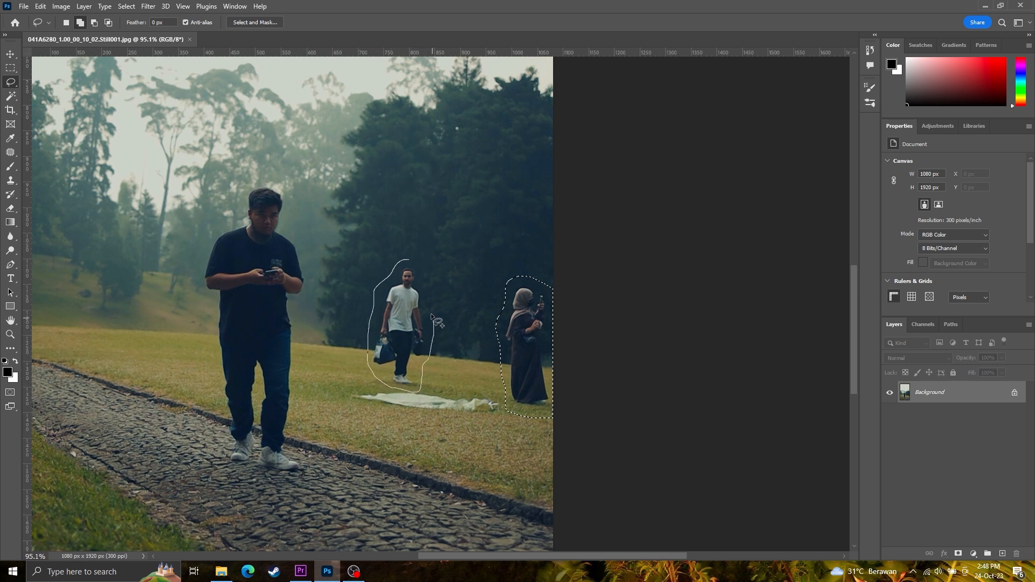
left_click_drag(418, 260, 408, 260)
mouse_move(364, 383)
left_mouse_down()
mouse_move(332, 394)
mouse_move(340, 404)
mouse_move(391, 415)
mouse_move(507, 412)
mouse_move(504, 398)
mouse_move(488, 392)
mouse_move(371, 381)
left_mouse_up()
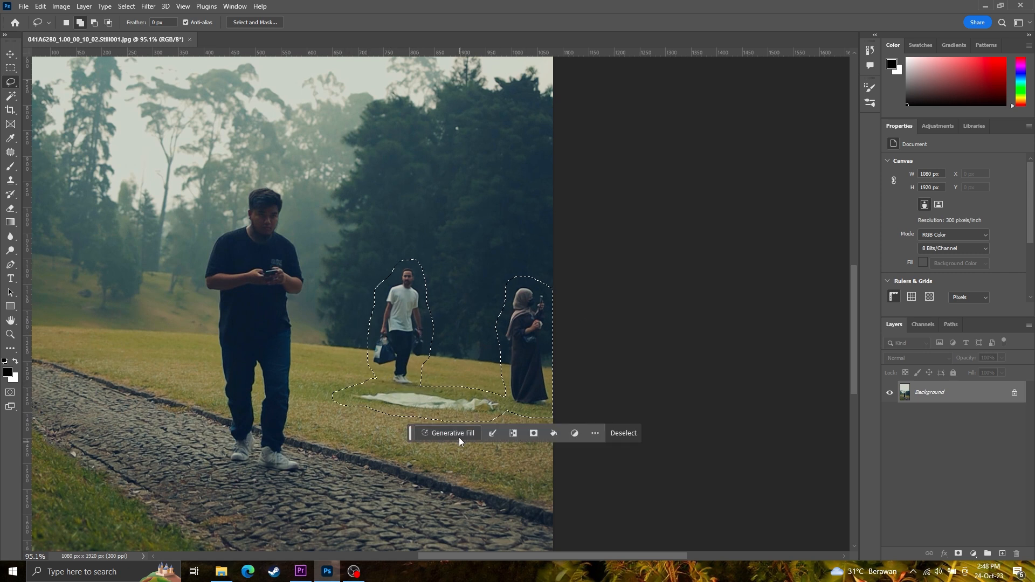
- Remove the selected people and cloth with Content-Aware Fill output to a new layer, and clear the selection
left_click(41, 6)
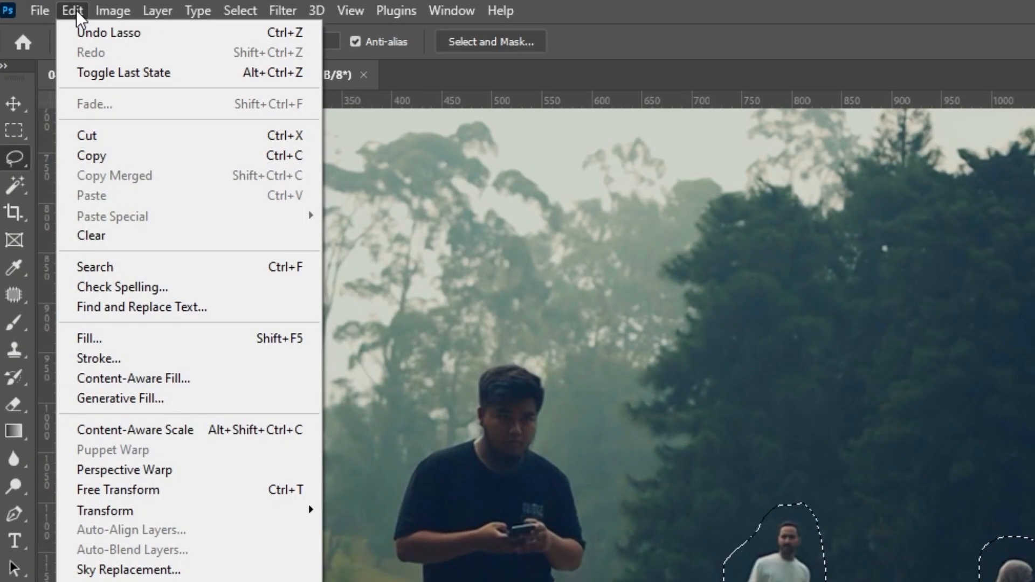
left_click(162, 378)
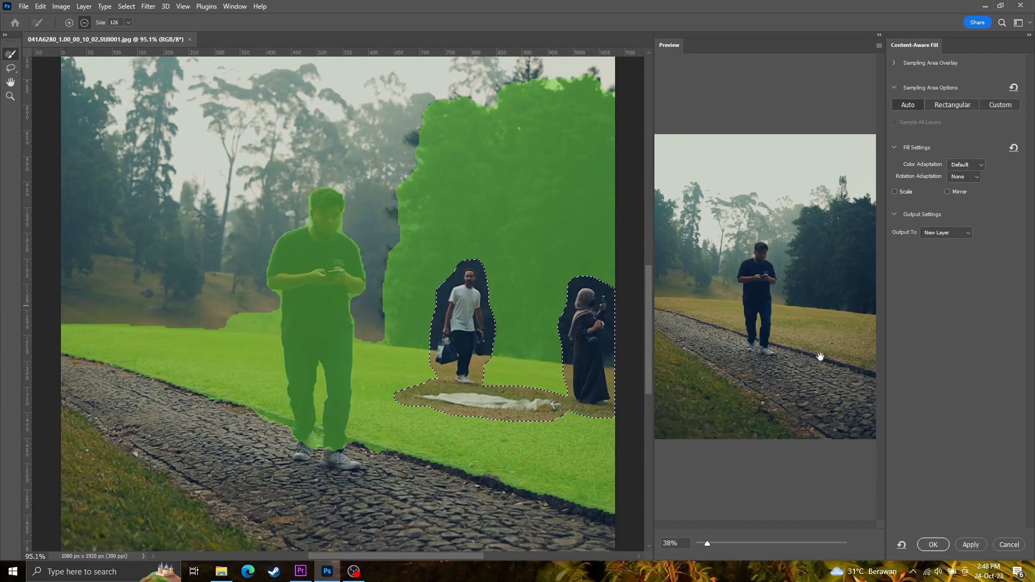
left_click(931, 545)
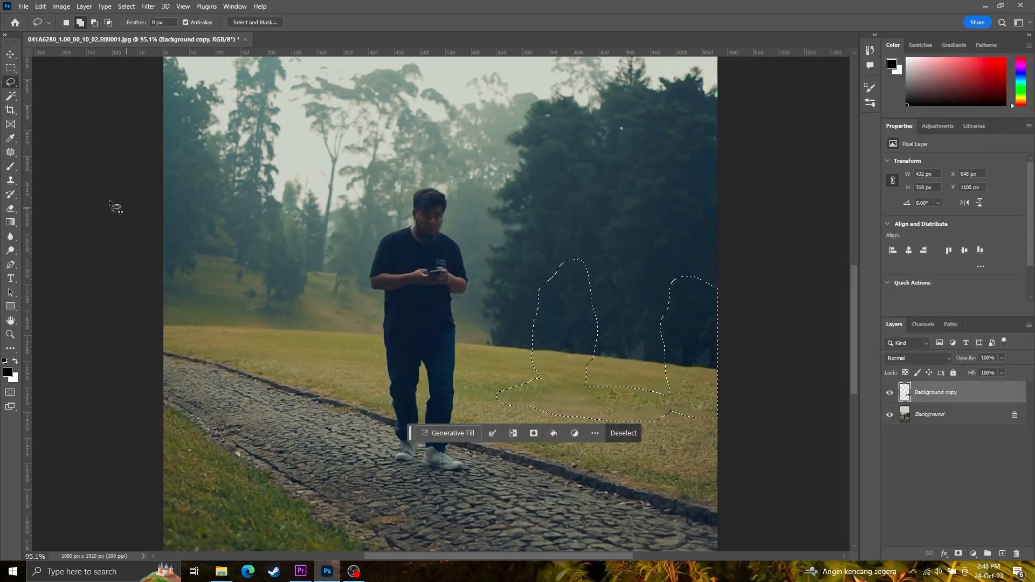
key("m")
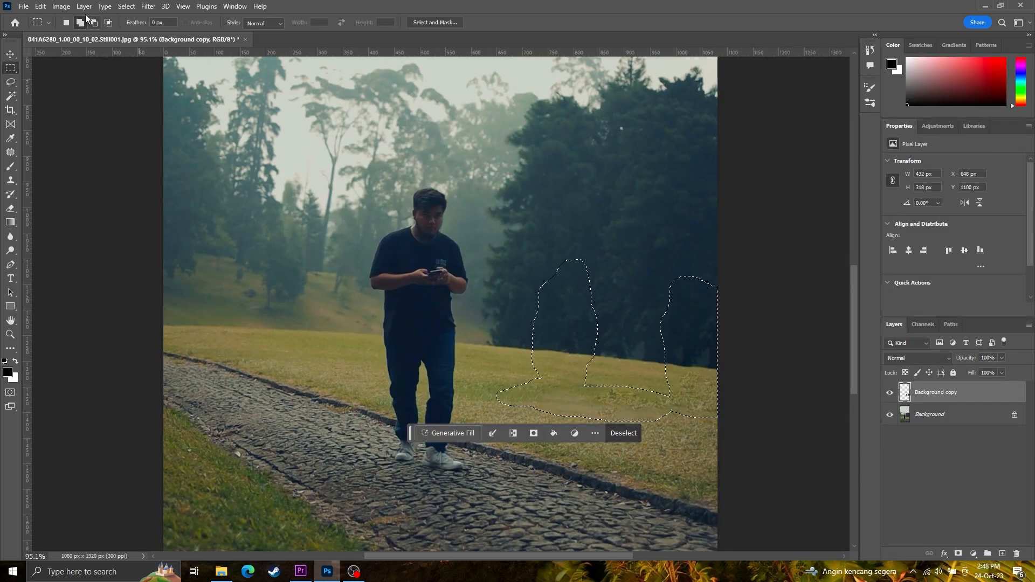
left_click(66, 23)
left_click(624, 433)
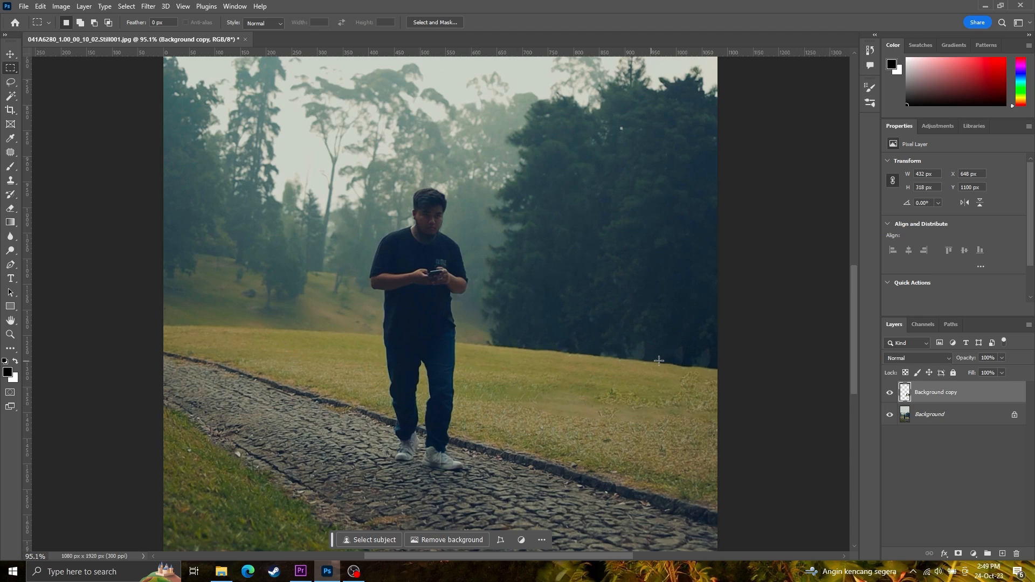
- Try outlining the smudged grass where the cloth lay with the Patch tool, and drop the selection
left_click(12, 181)
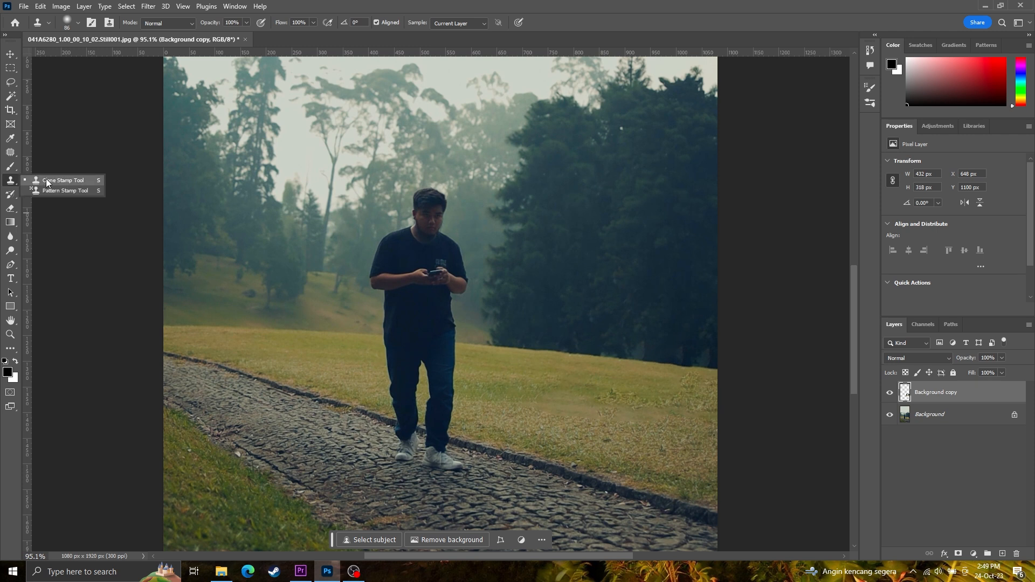
left_click(13, 154)
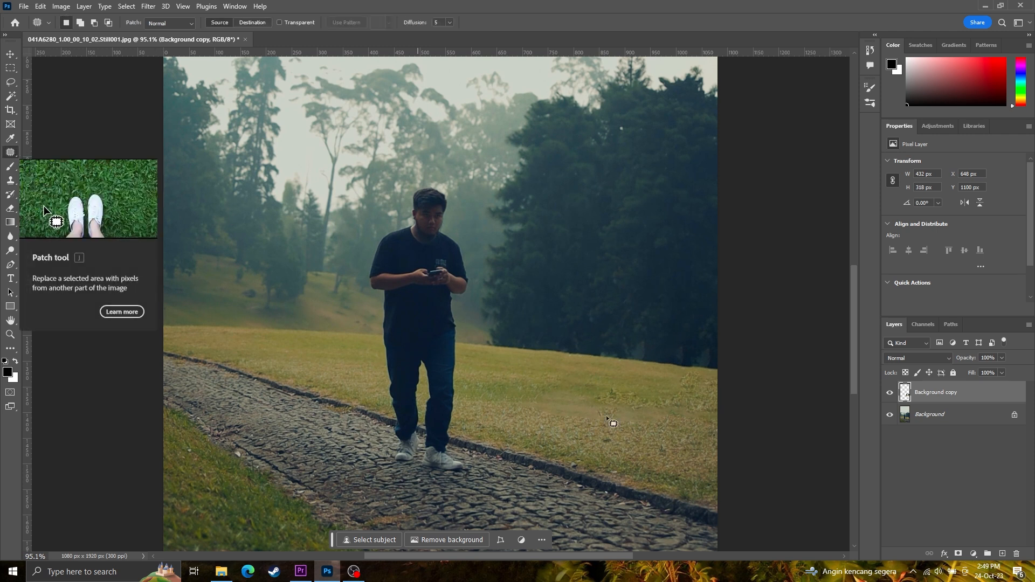
mouse_move(515, 406)
left_mouse_down()
mouse_move(579, 435)
mouse_move(598, 426)
left_mouse_up()
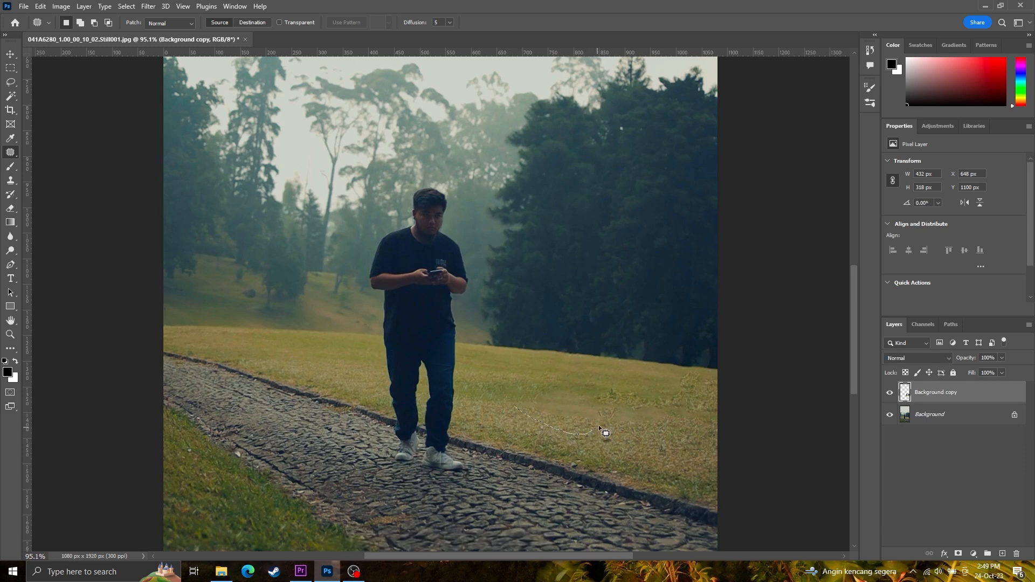
left_click_drag(545, 382, 543, 384)
left_click_drag(549, 430, 492, 400)
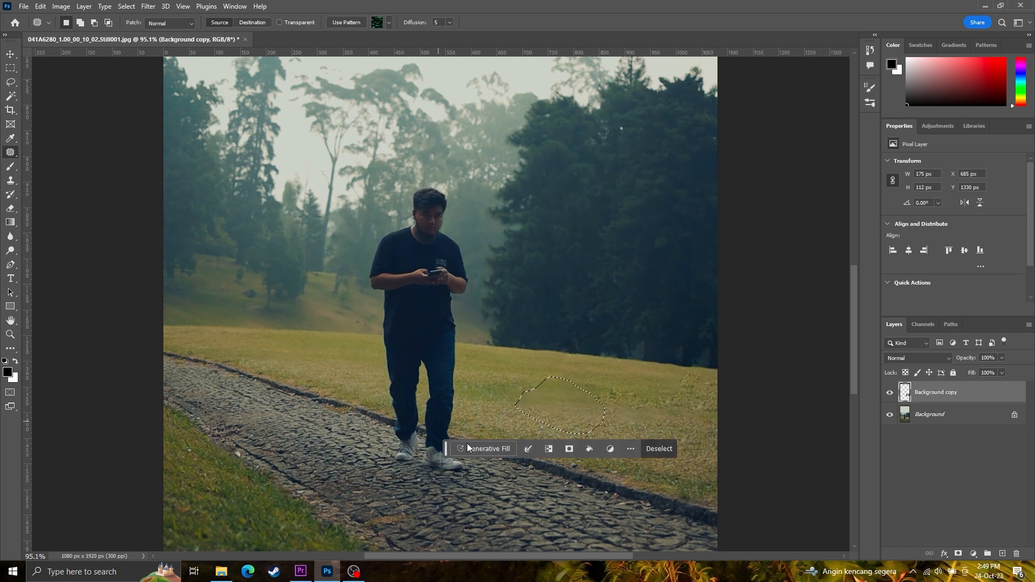
left_click(638, 519)
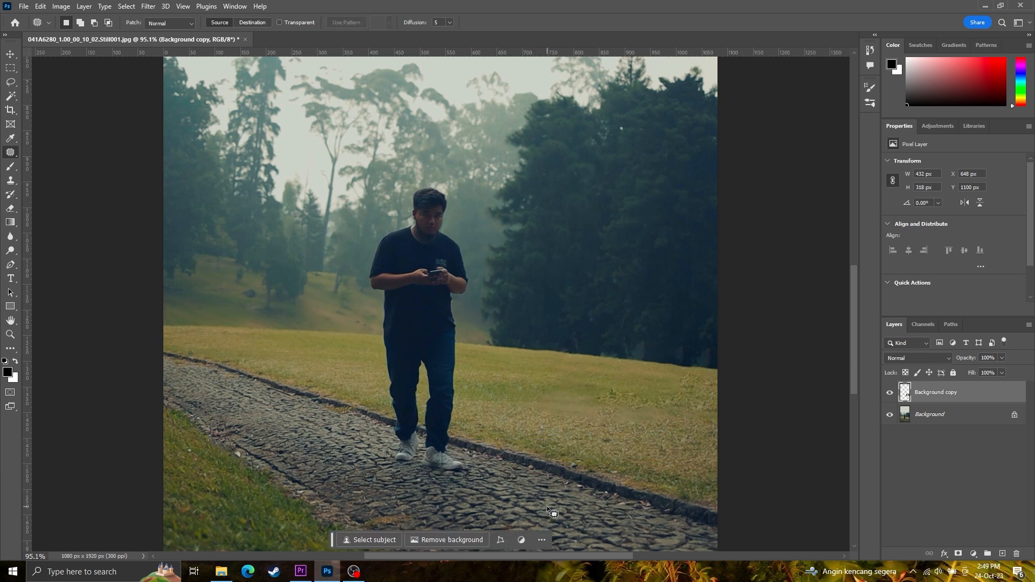
- Undo the Content-Aware Fill and deselect the outlines around the people and cloth
scroll(539, 386, "down", 3)
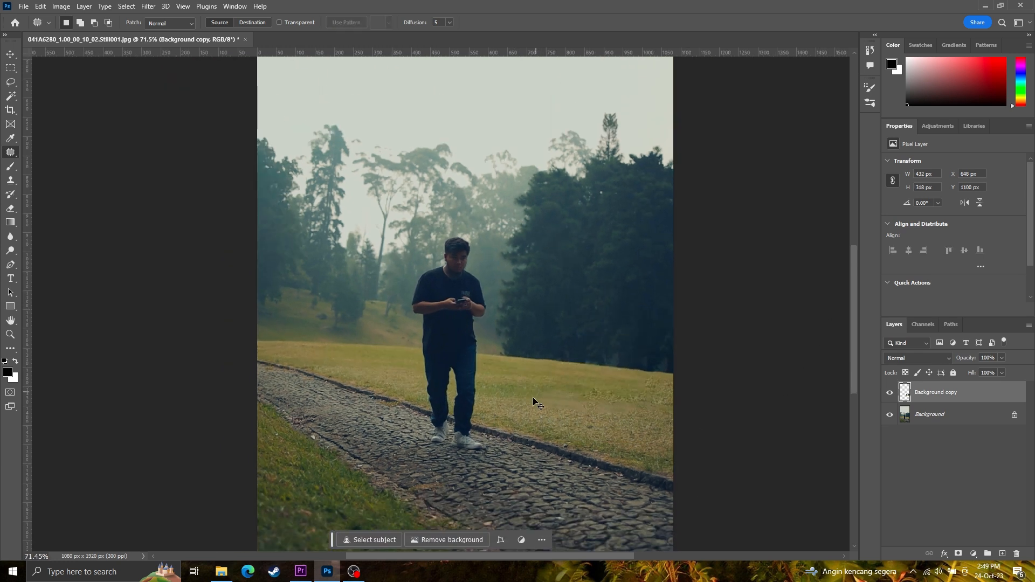
key("ctrl+z")
key("ctrl+z")
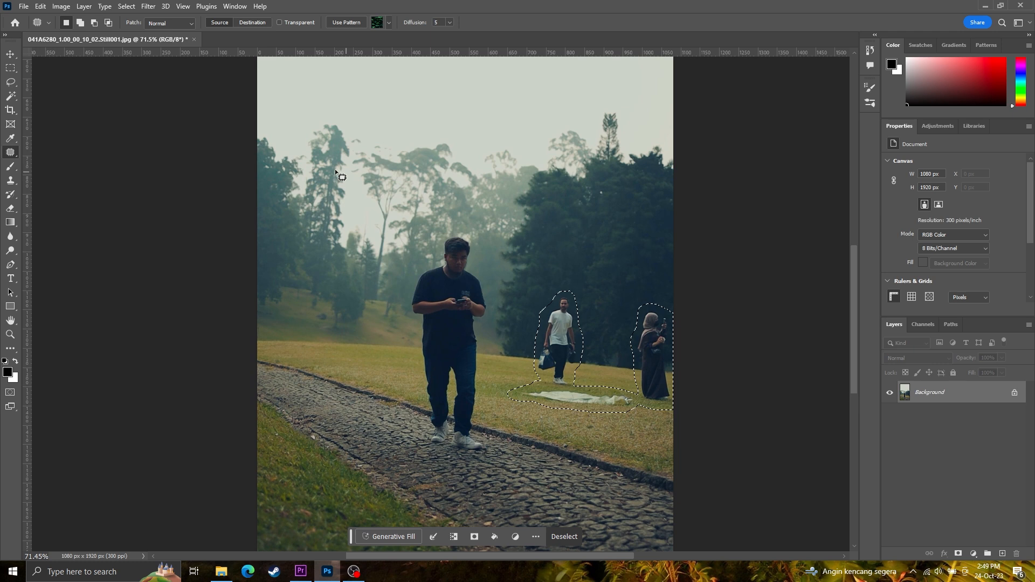
left_click(11, 68)
left_click(180, 128)
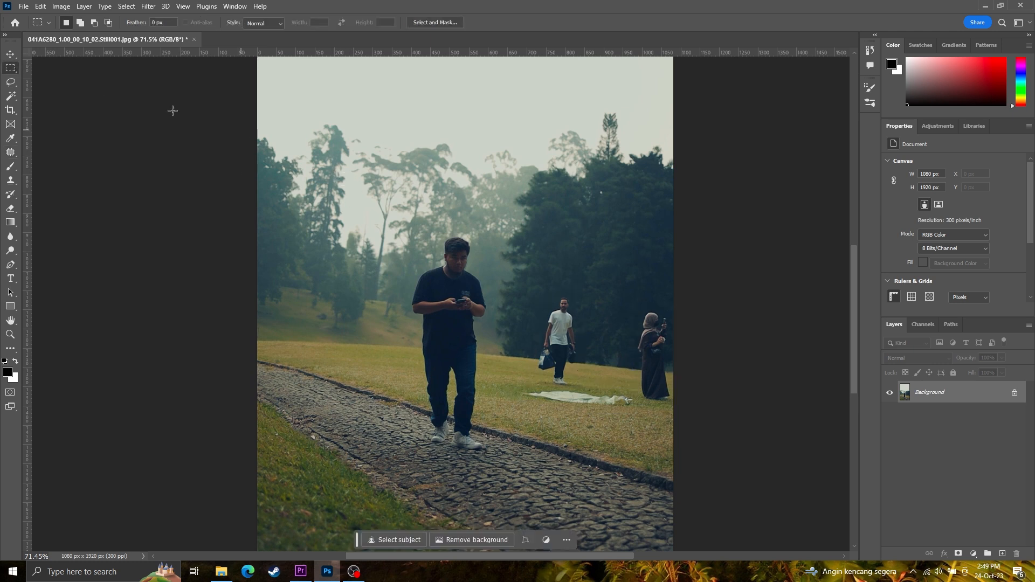
- Draw one loose Lasso selection around both background people and the white cloth, extending to the photo's right edge
left_click(10, 82)
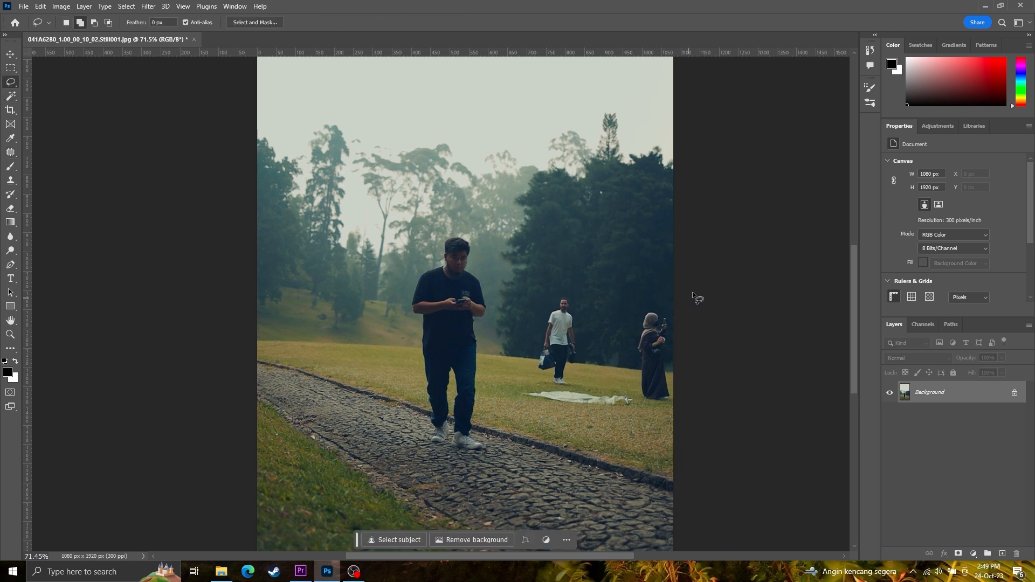
mouse_move(694, 281)
left_mouse_down()
mouse_move(583, 278)
mouse_move(539, 313)
mouse_move(523, 349)
left_mouse_up()
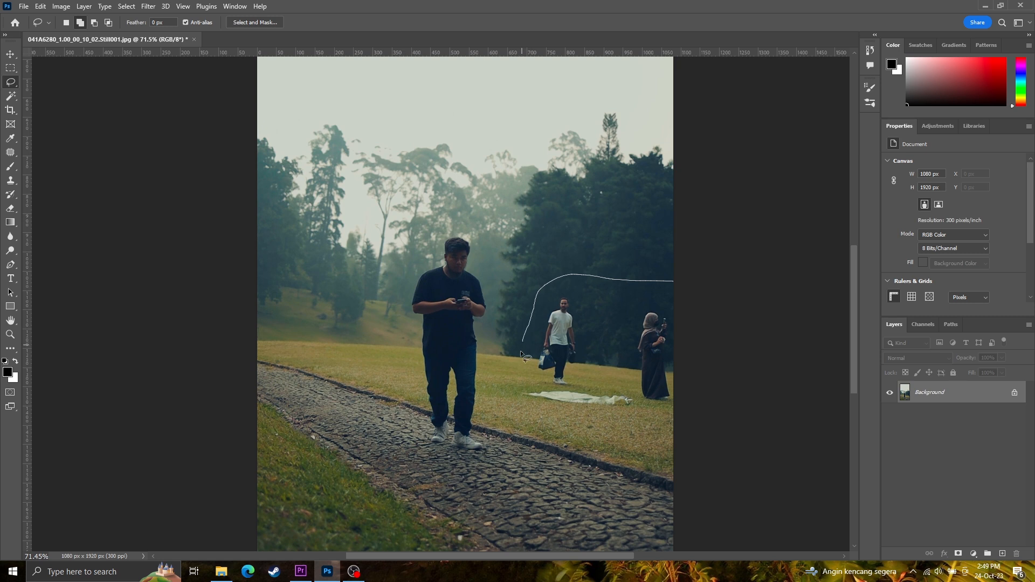
left_click_drag(582, 426, 678, 429)
left_click_drag(744, 323, 739, 329)
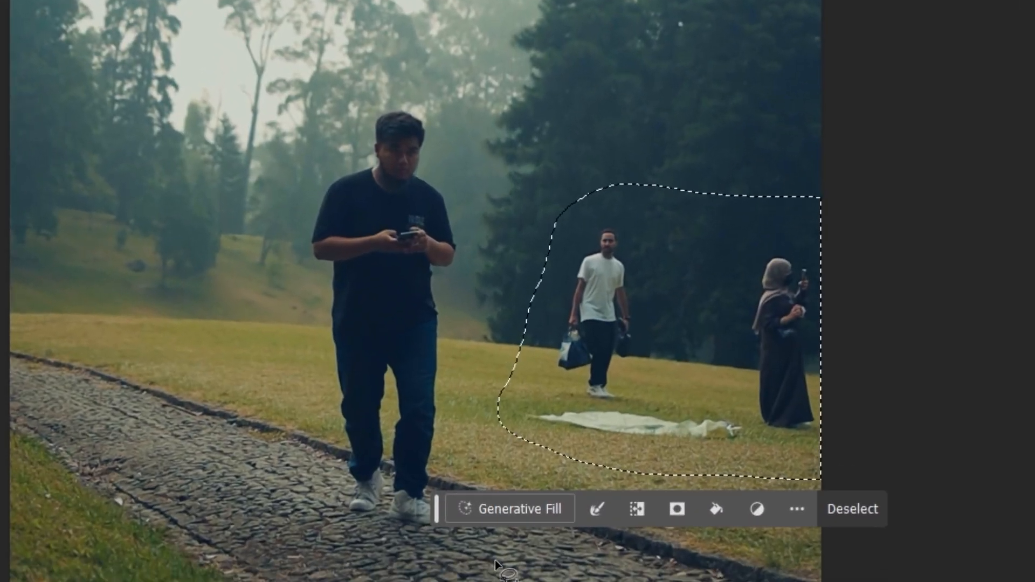
- Replace the selected area using Generative Fill with an empty prompt, compare the three variations and keep the first
left_click(501, 508)
left_click(869, 511)
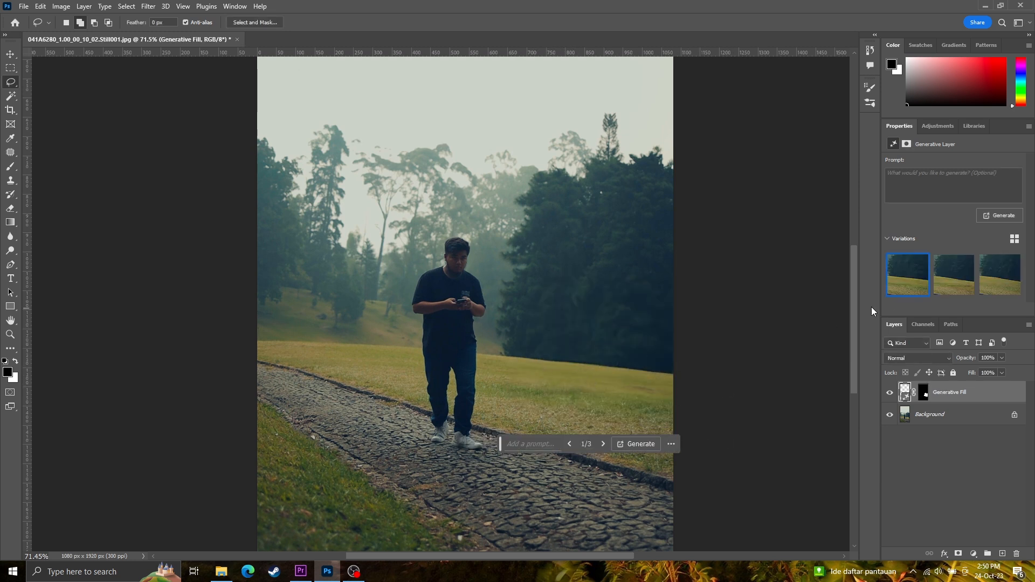
left_click(1001, 292)
left_click(947, 282)
left_click(912, 287)
- Toggle the visibility of the Background and Generative Fill layers to compare the photo with and without the fill
left_click(889, 415)
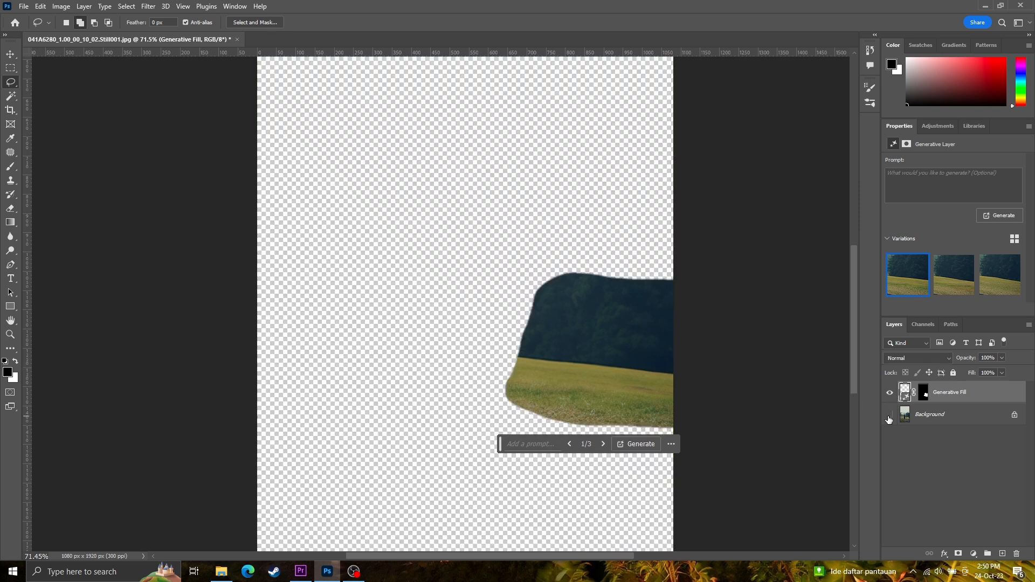
left_click(890, 416)
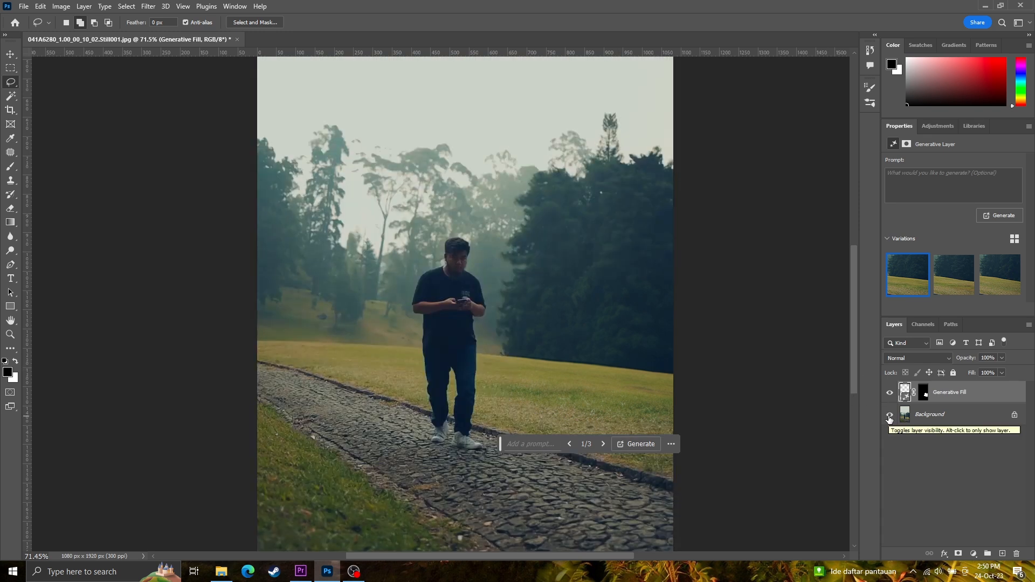
left_click(890, 395)
left_click(890, 395)
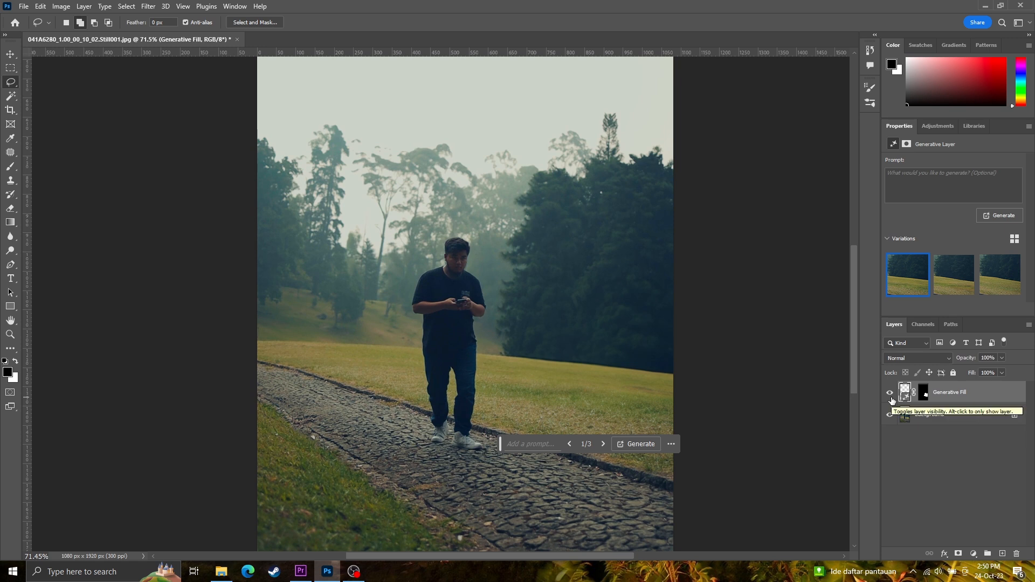
- Switch to Premiere Pro to review the original clip in the sequence, and return to Photoshop
left_click(300, 571)
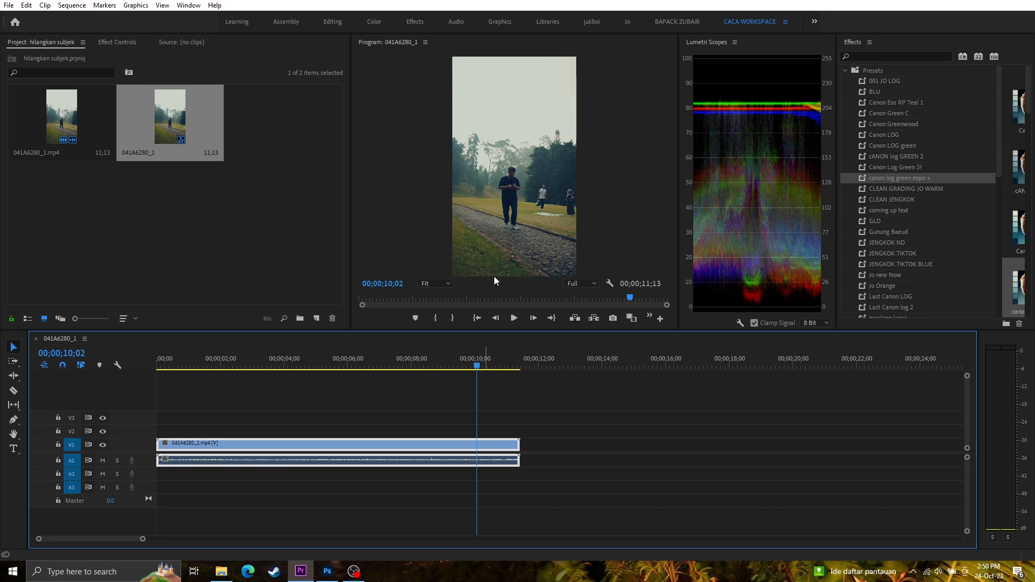
mouse_move(514, 445)
left_mouse_down()
mouse_move(479, 444)
mouse_move(519, 449)
left_mouse_up()
left_click(327, 571)
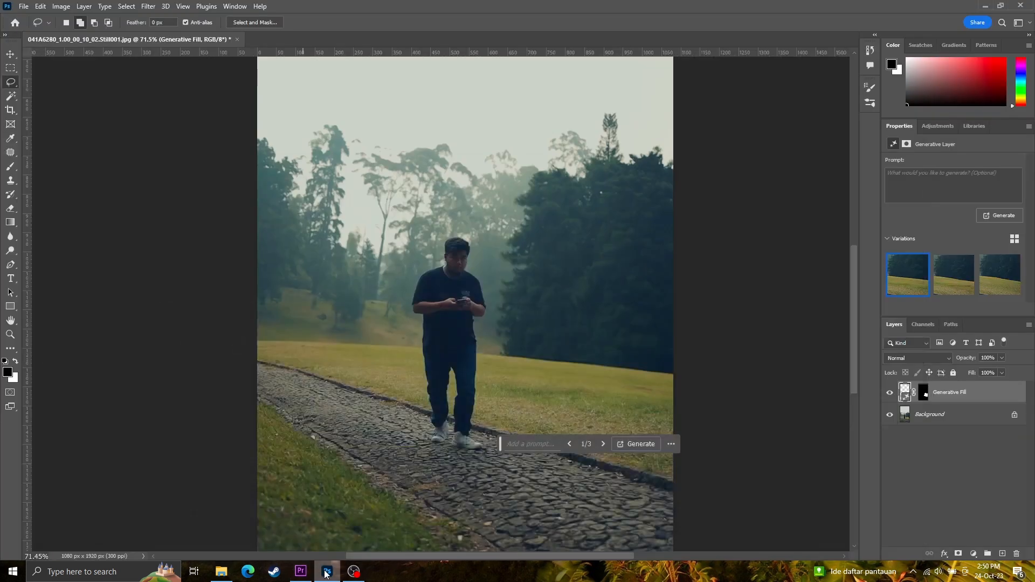
- Hide the Background layer and save a copy of the isolated fill as a PNG in Pictures with the large file size option
left_click(890, 418)
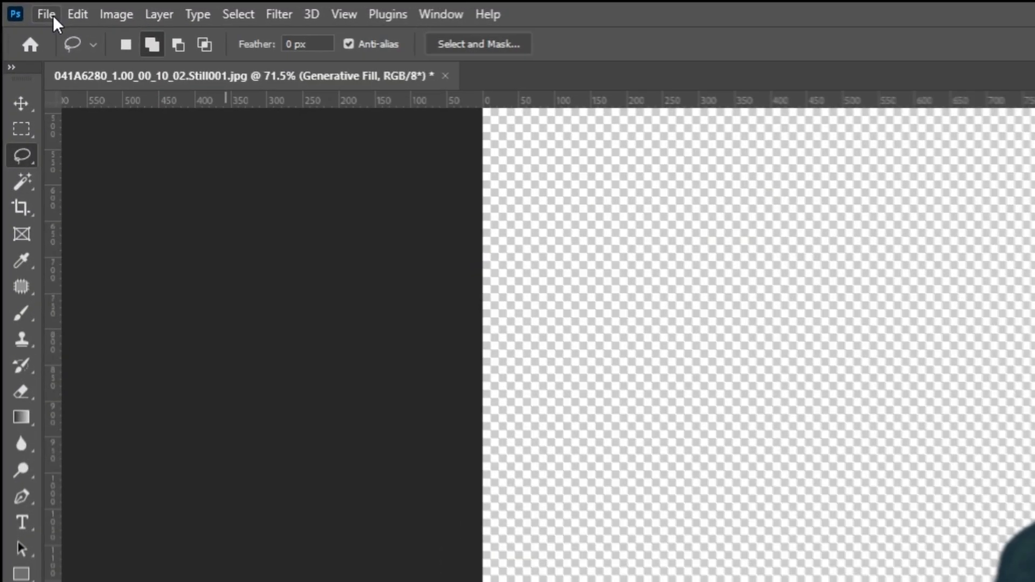
left_click(24, 6)
left_click(134, 284)
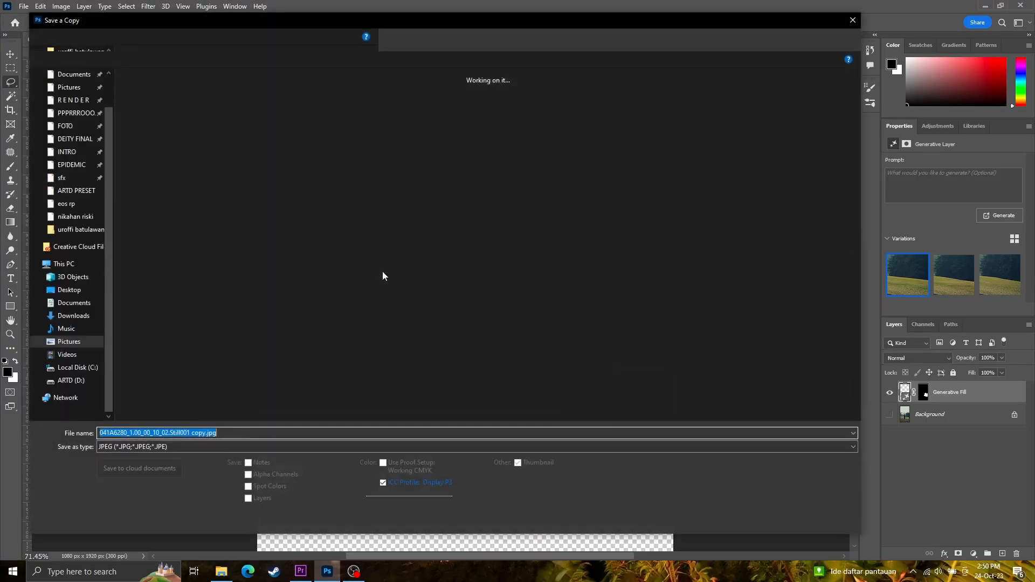
left_click(220, 447)
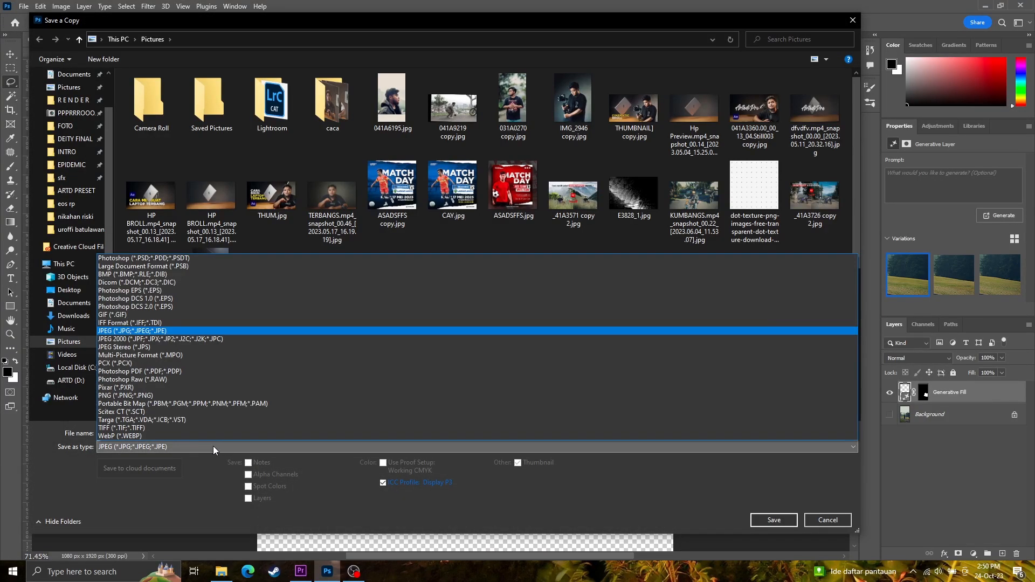
left_click(131, 395)
left_click(768, 519)
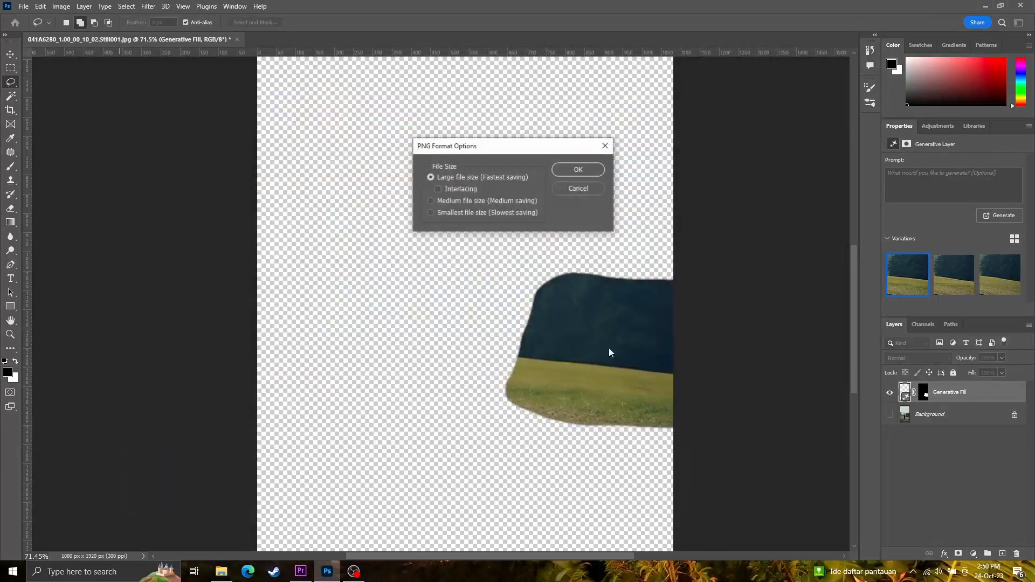
left_click(575, 171)
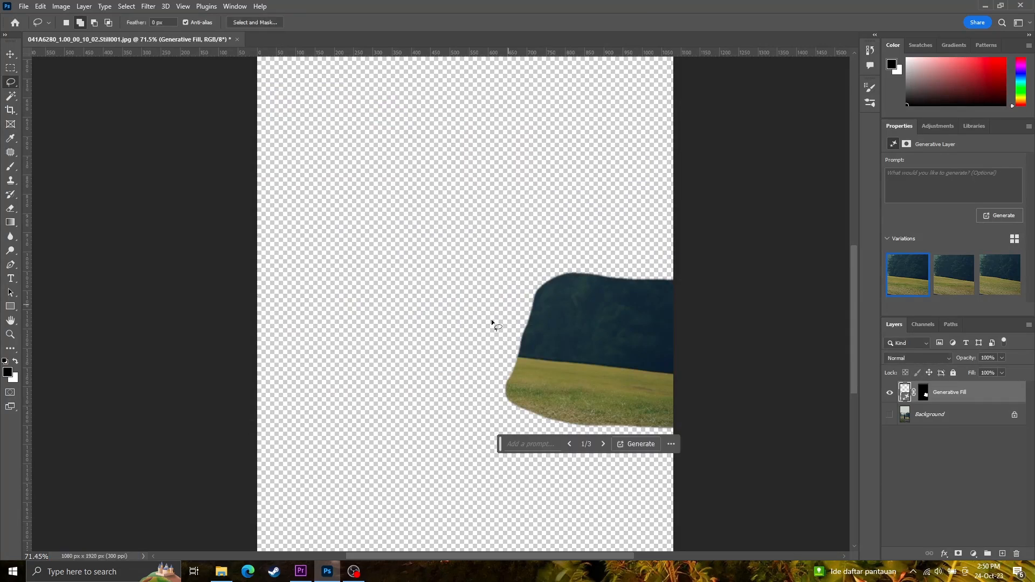
- Quit Photoshop without saving the document and switch to Premiere Pro
left_click(1020, 5)
left_click(512, 213)
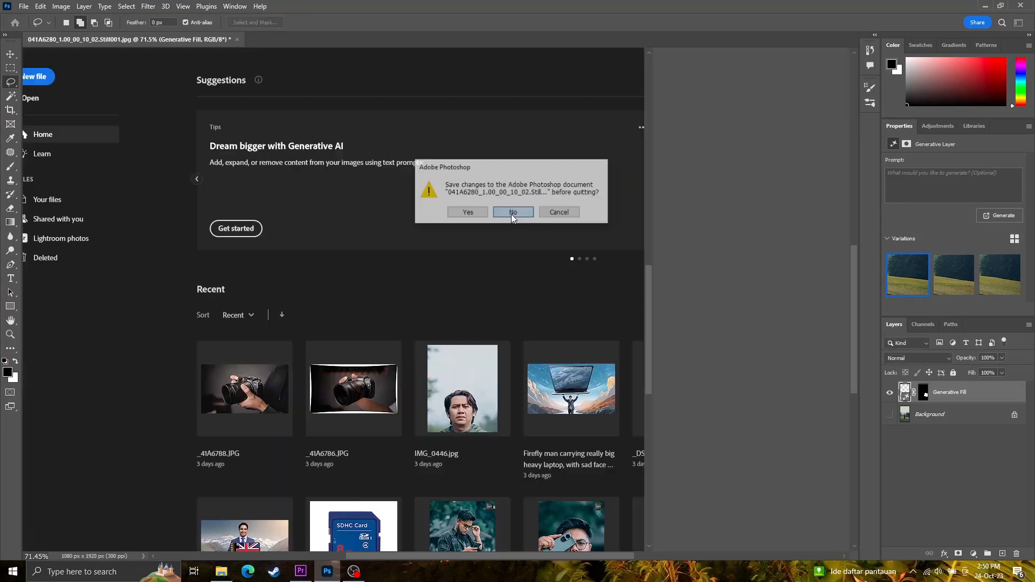
left_click(301, 572)
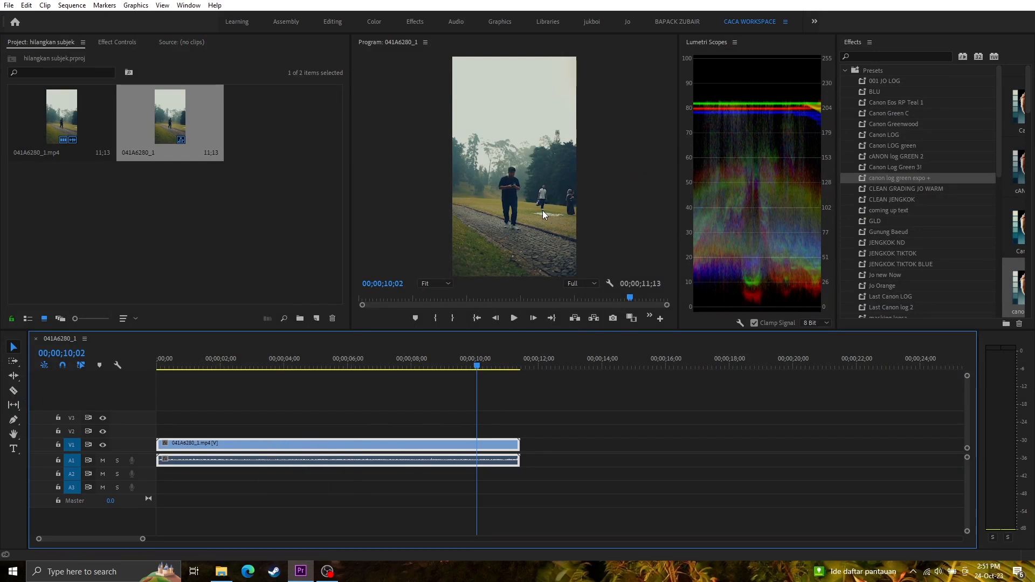
- Replace the 041A6280_1.mp4 timeline clip with an After Effects composition and show that composition's project items
right_click(345, 451)
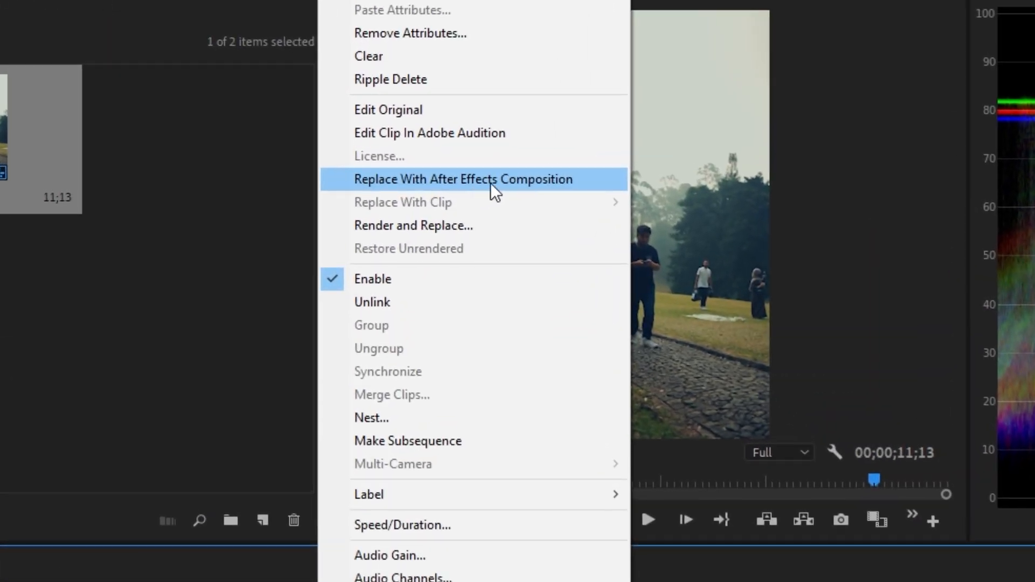
left_click(517, 182)
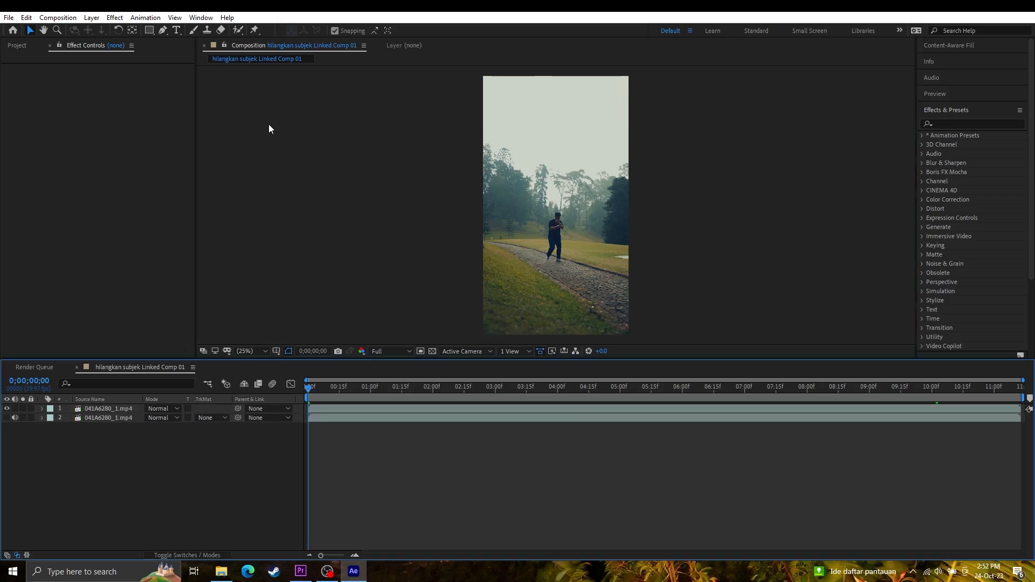
left_click(18, 45)
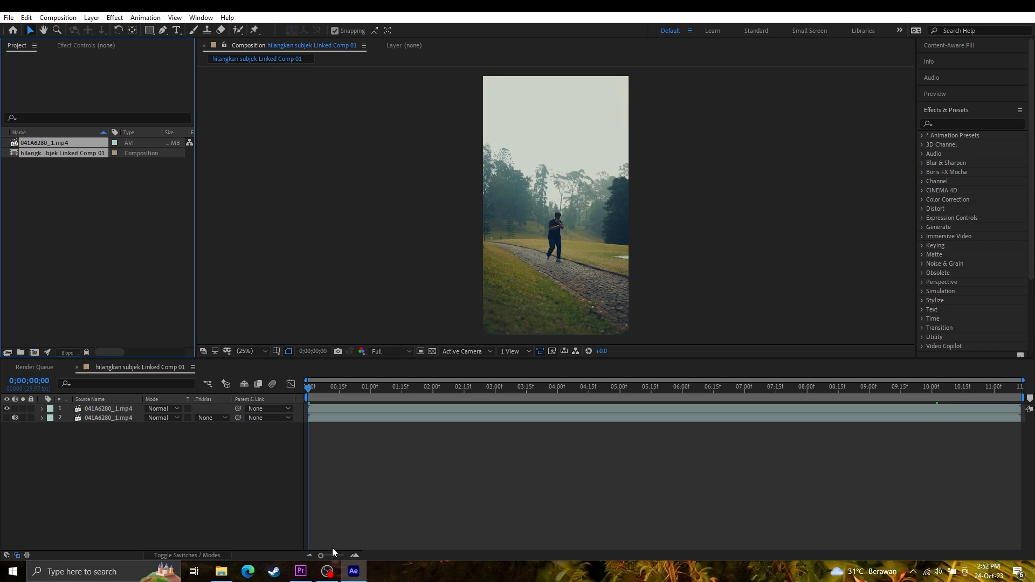
- Switch between Premiere Pro and After Effects to compare the linked timeline clip with its composition
left_click(300, 571)
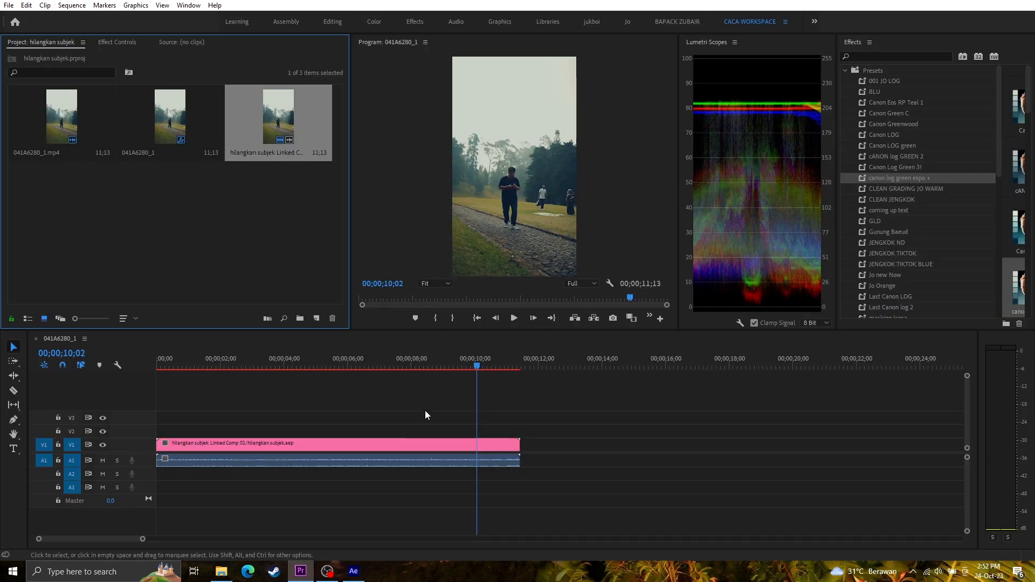
left_click(353, 571)
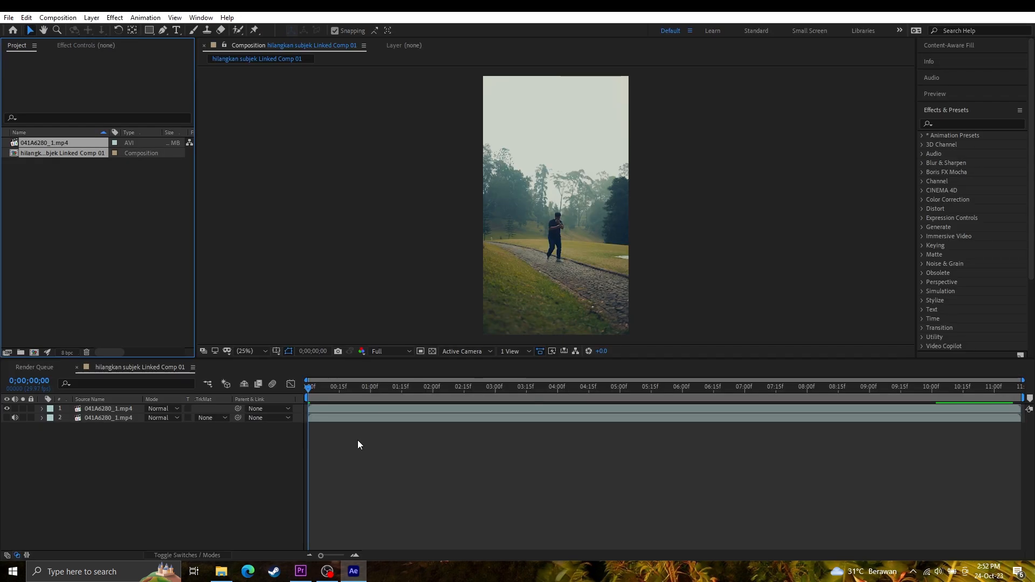
left_click(305, 569)
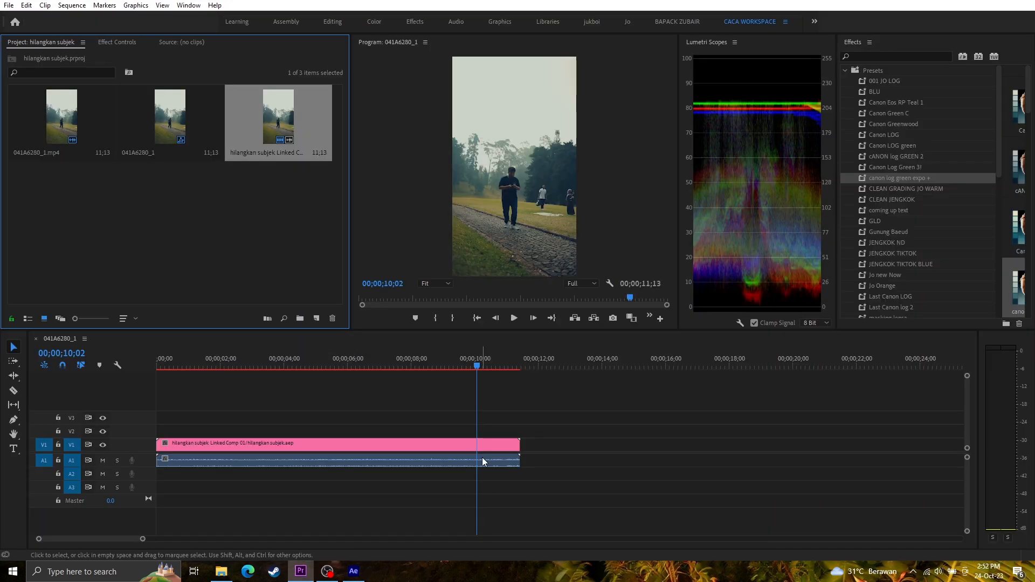
left_click(353, 571)
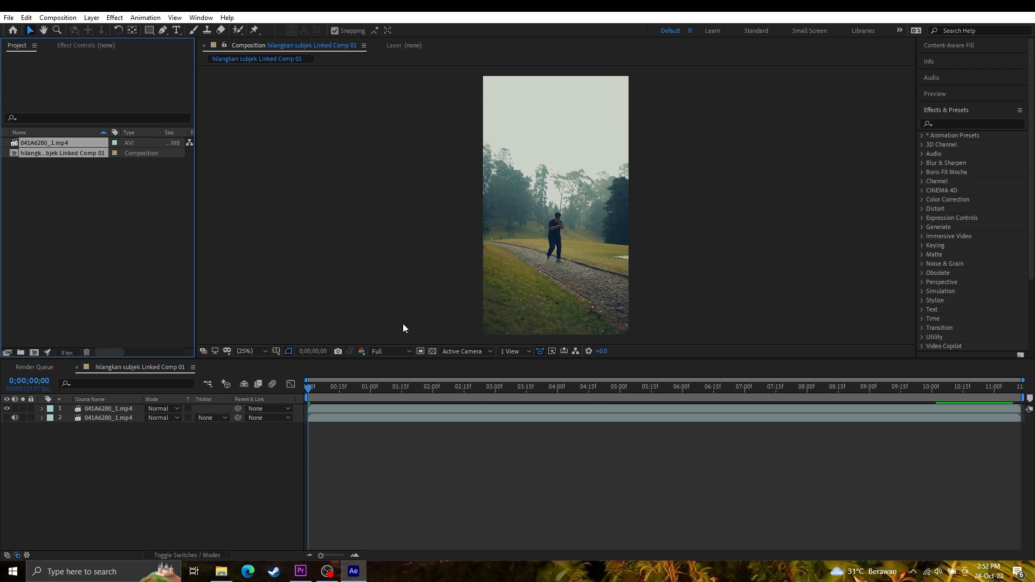
- Import the saved still copy PNG from the Pictures folder into the After Effects project
left_click_drag(315, 389, 898, 437)
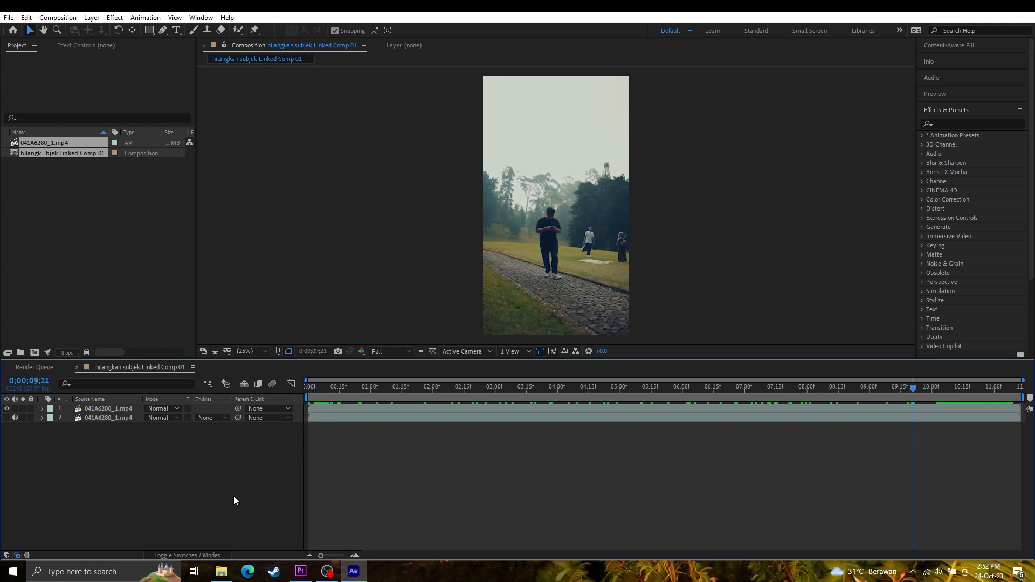
left_click(221, 571)
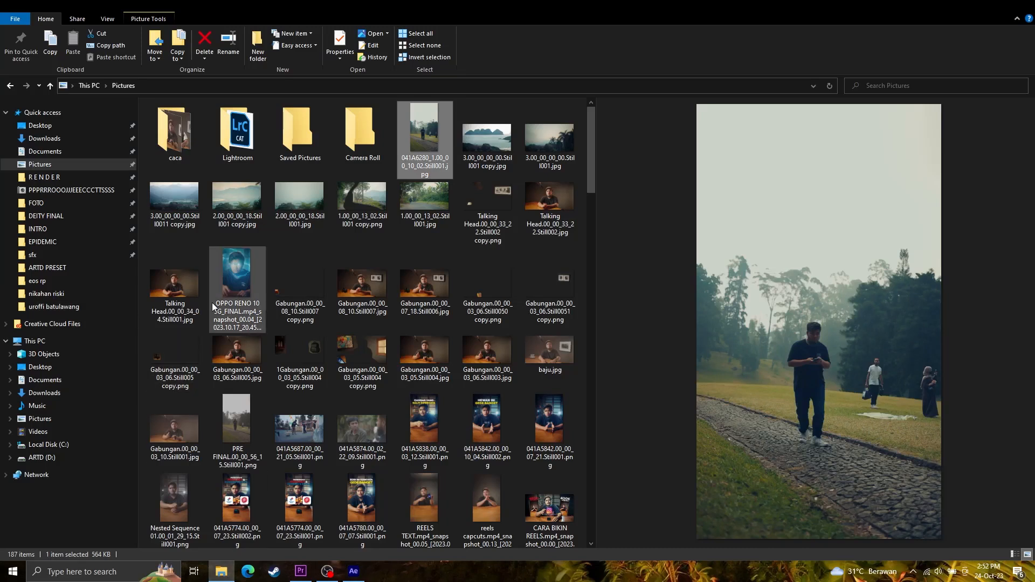
scroll(484, 223, "down", 20)
left_click_drag(424, 515, 92, 224)
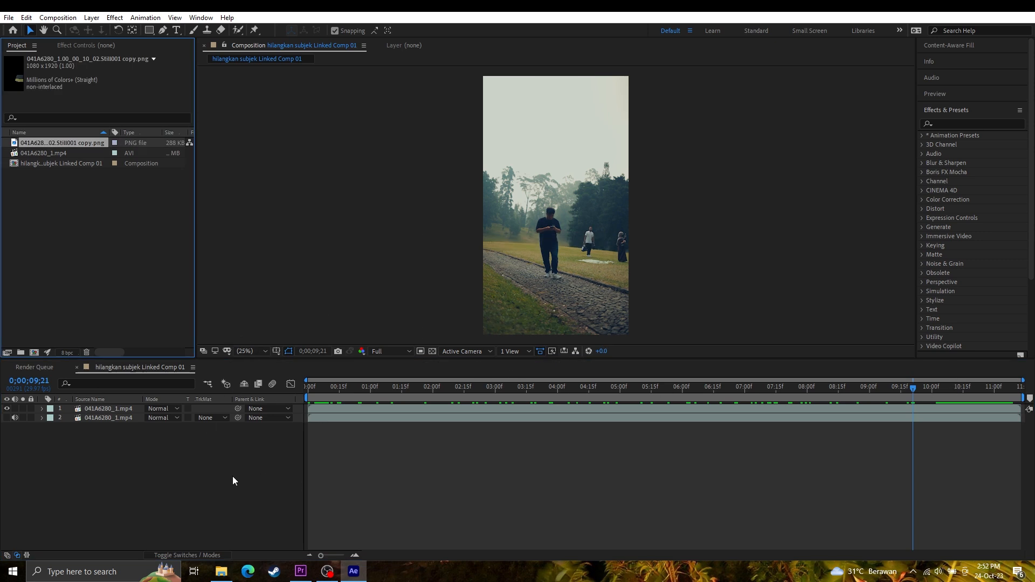
- Set the composition's current time to 0;00;10;02, matching Premiere Pro, and add the PNG as the topmost layer
left_click(300, 571)
left_click_drag(914, 389, 947, 390)
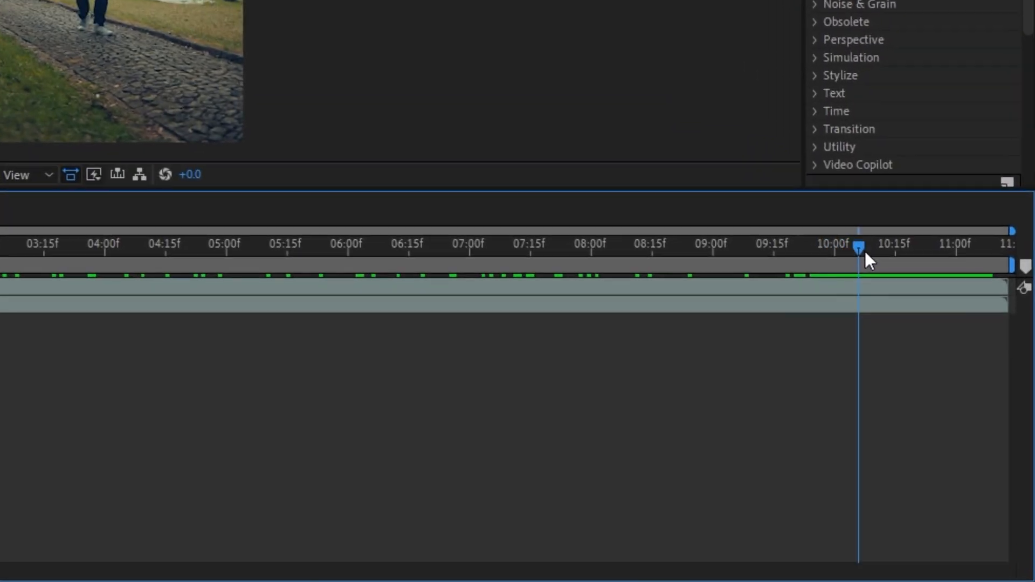
left_click_drag(864, 251, 849, 253)
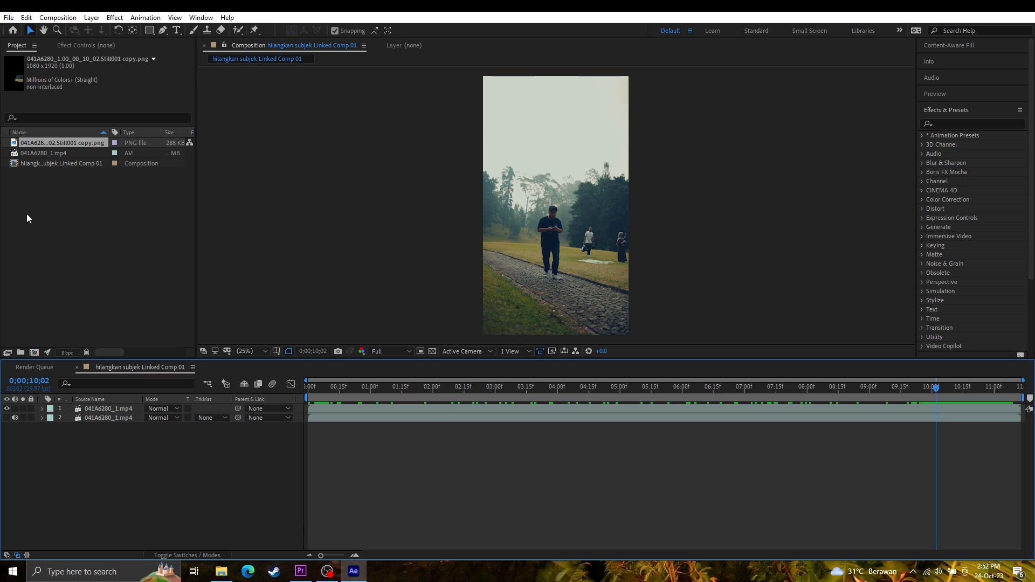
left_click_drag(21, 144, 130, 406)
left_click(620, 484)
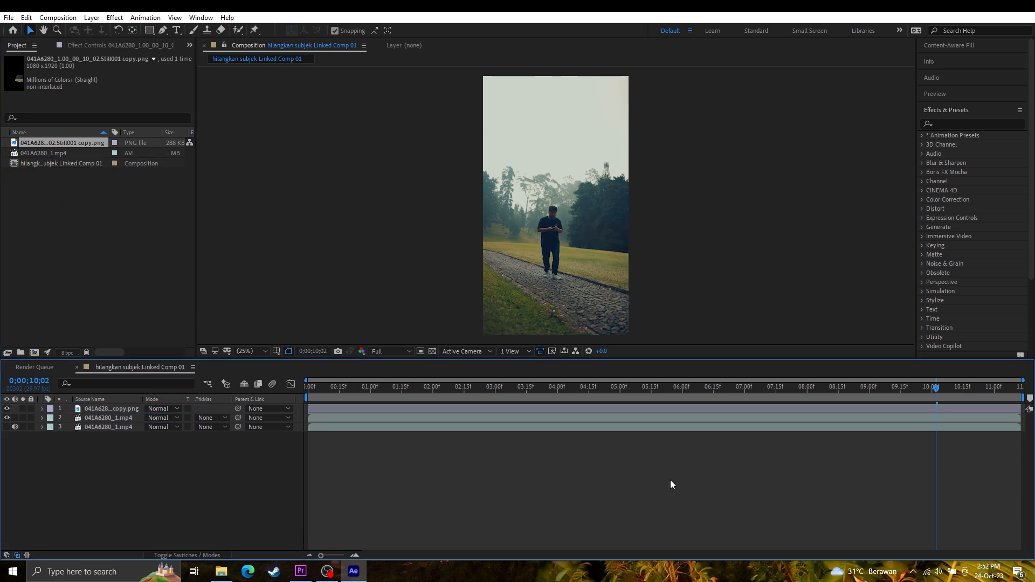
- Scrub through the composition to check how the PNG patch lines up with the moving video, ending at the first frame
left_click_drag(934, 387, 620, 387)
left_click_drag(729, 386, 937, 388)
left_click(311, 388)
left_click_drag(310, 389, 274, 495)
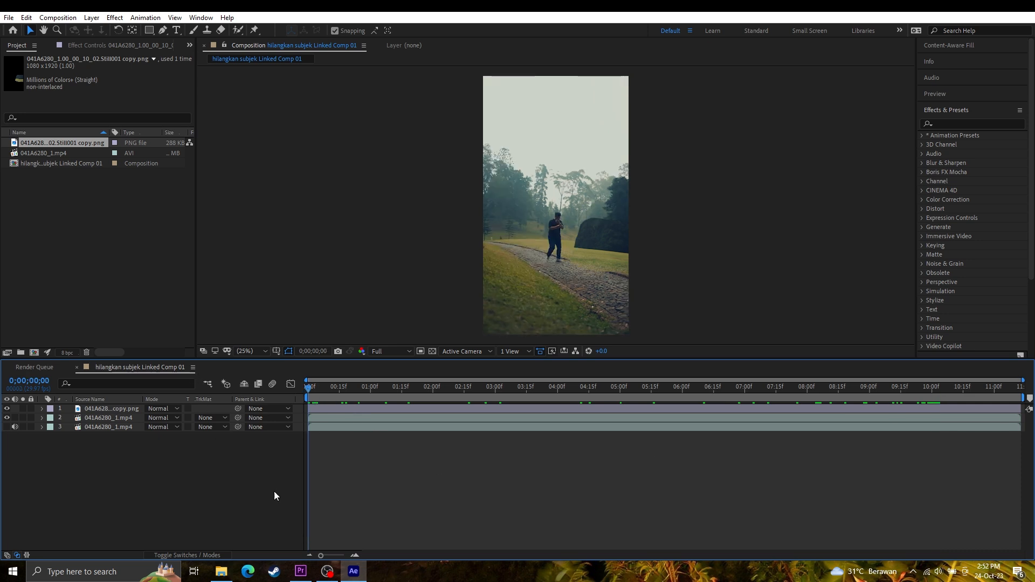
- Delete the audio-only 041A6280_1.mp4 layer and hide the remaining video layer at the first frame to inspect the PNG patch alone
left_click(113, 427)
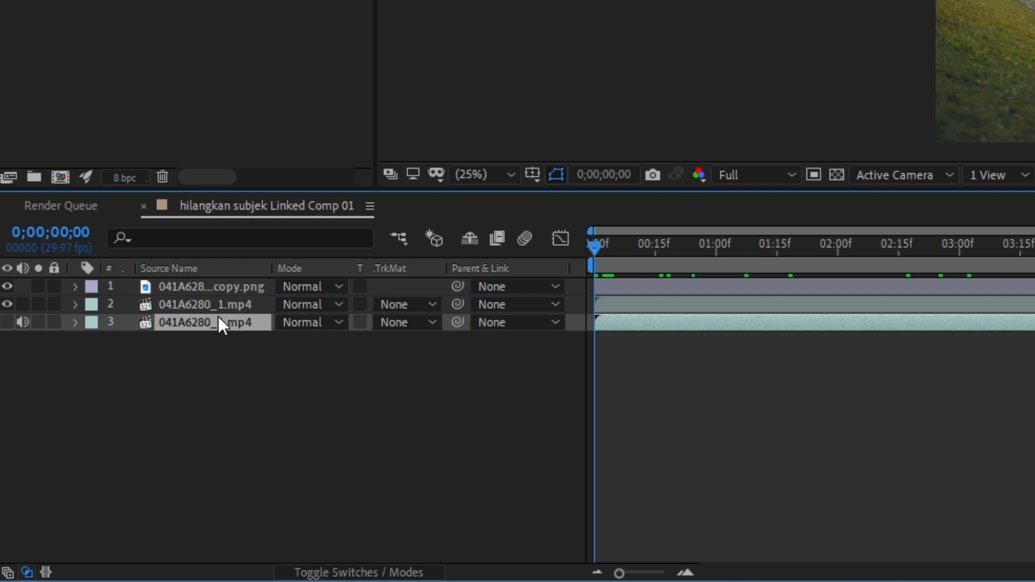
key("Delete")
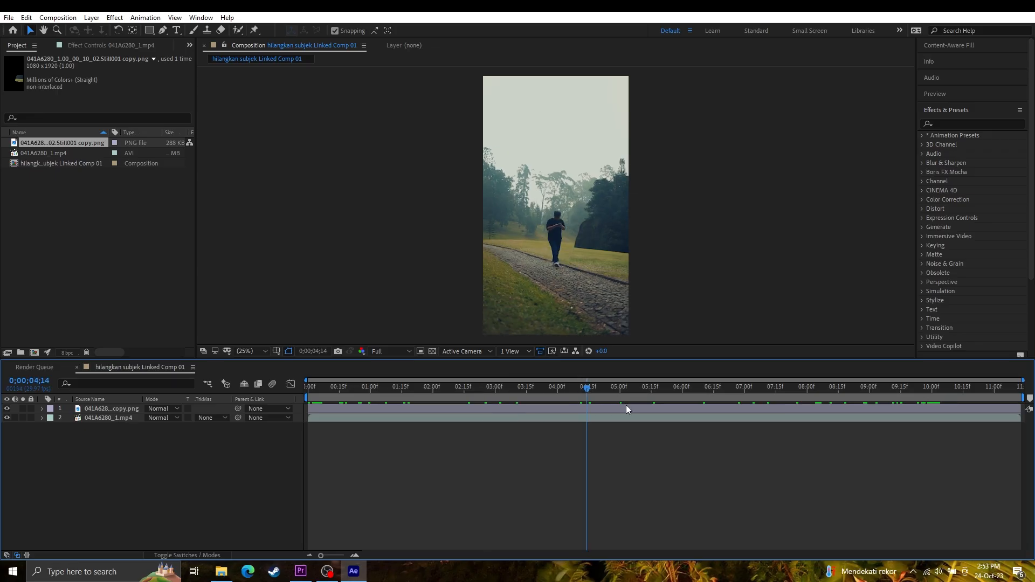
left_click_drag(626, 405, 244, 419)
left_click(5, 419)
left_click(7, 418)
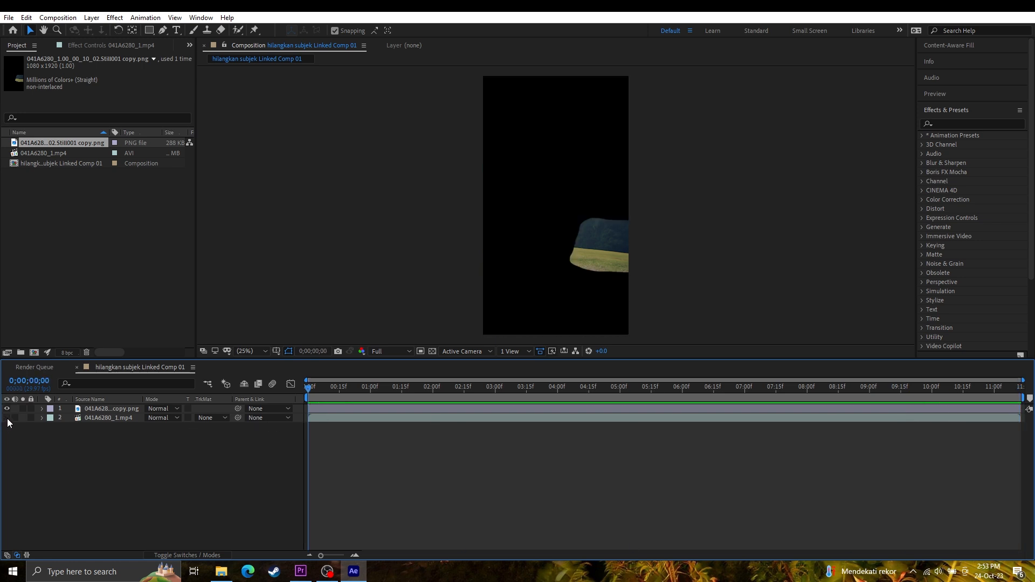
- Run Track Camera from the Tracker on the 041A6280_1.mp4 video layer
left_click(382, 426)
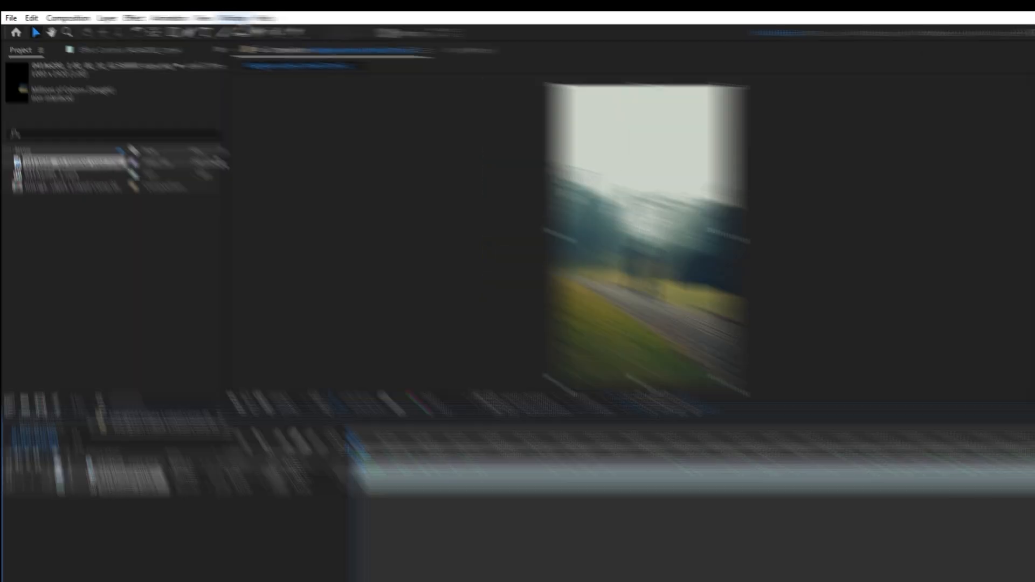
left_click(207, 16)
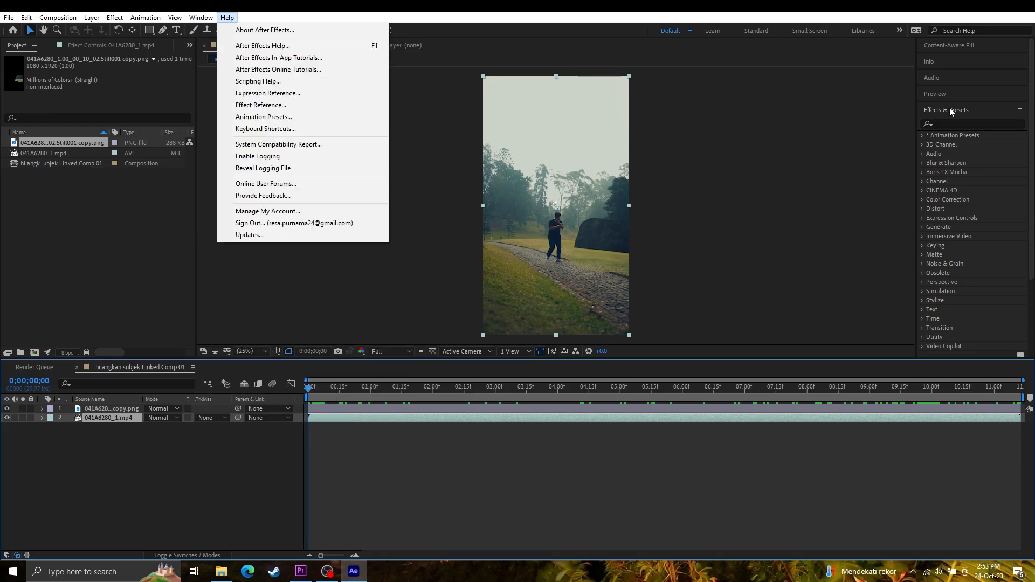
left_click(950, 109)
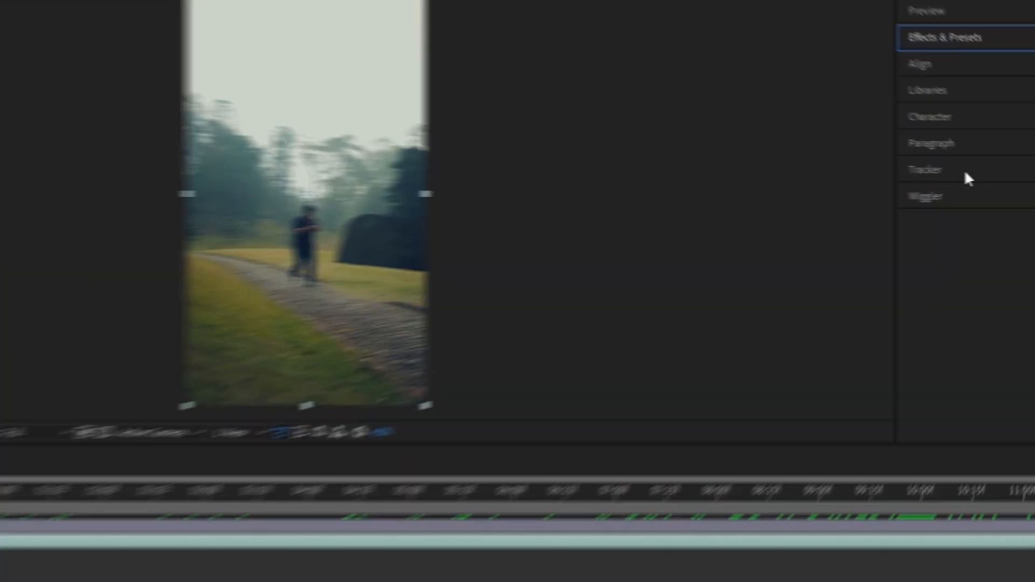
left_click(930, 192)
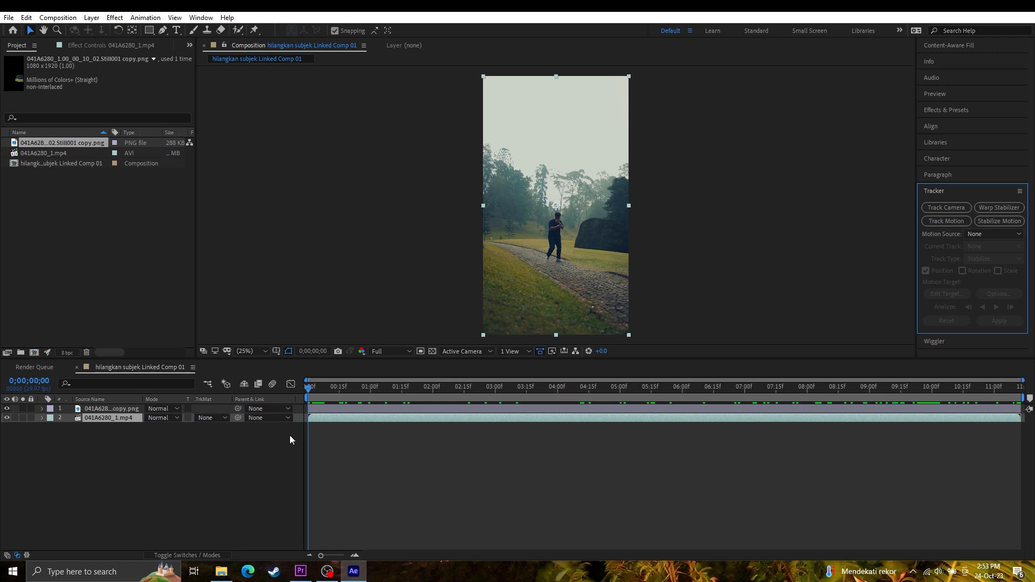
left_click(334, 424)
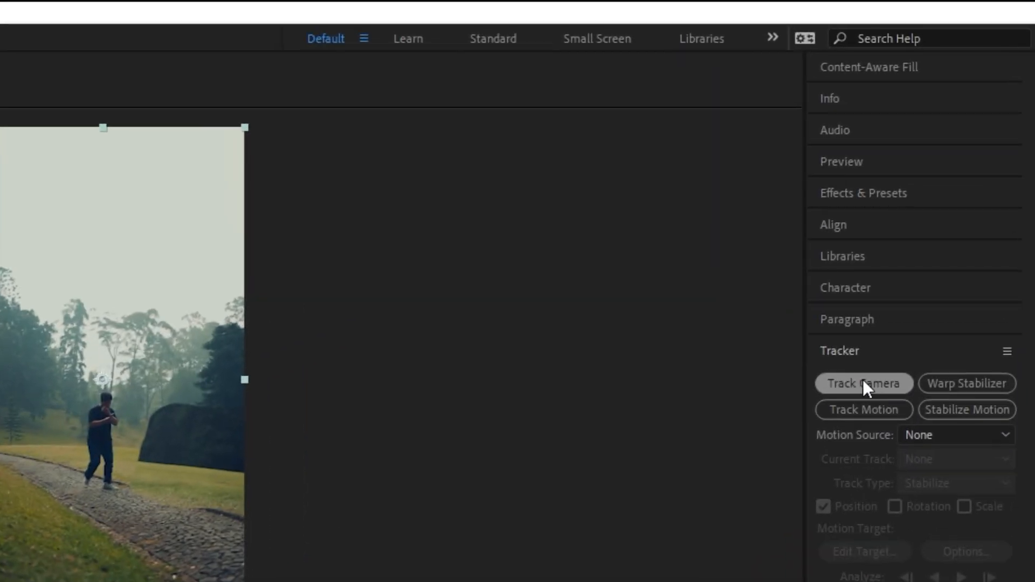
left_click(863, 383)
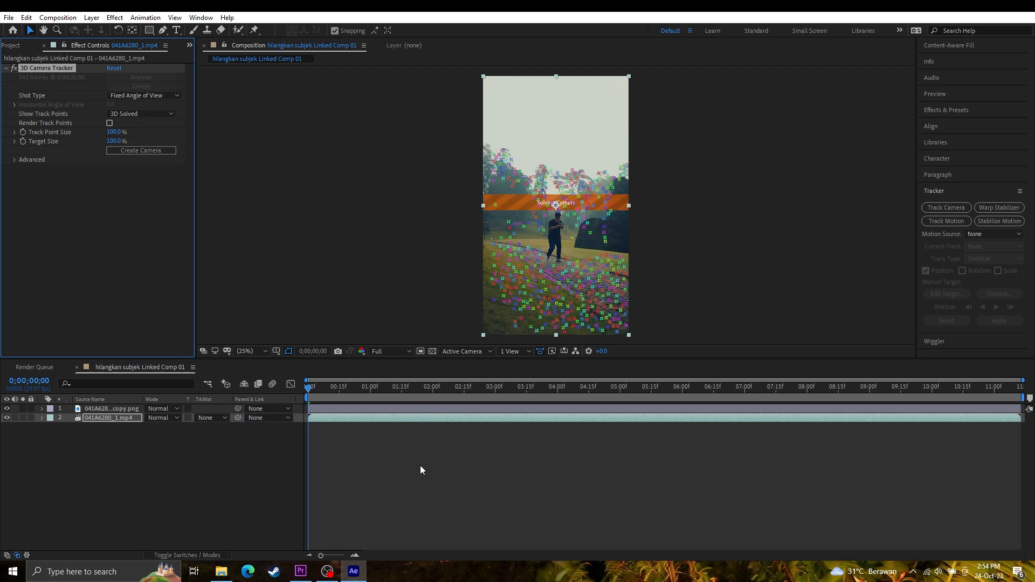
- Set the composition's current time back to 0;00;10;02, checking it against the playhead in Premiere Pro
left_click_drag(314, 389, 946, 406)
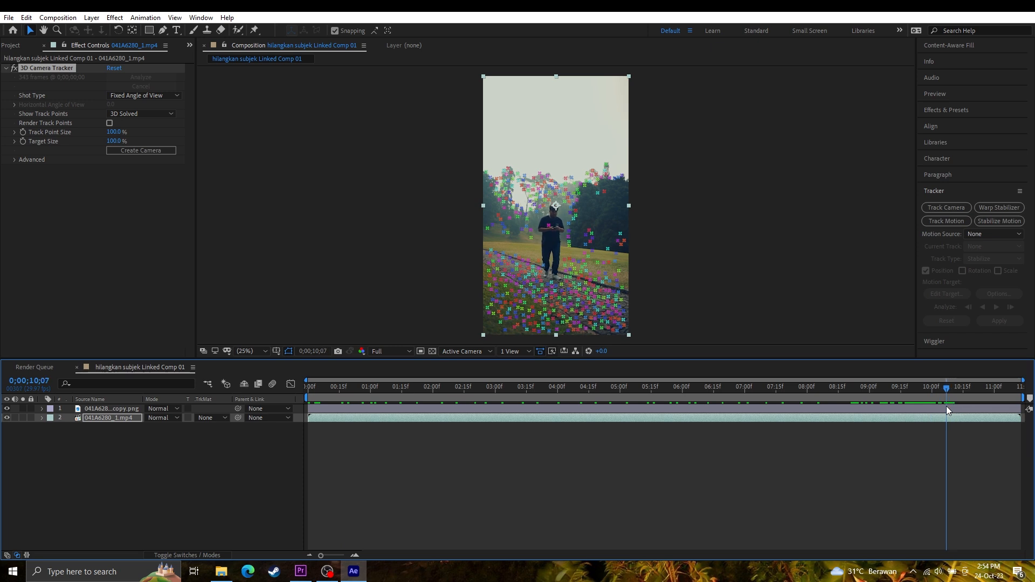
left_click(301, 574)
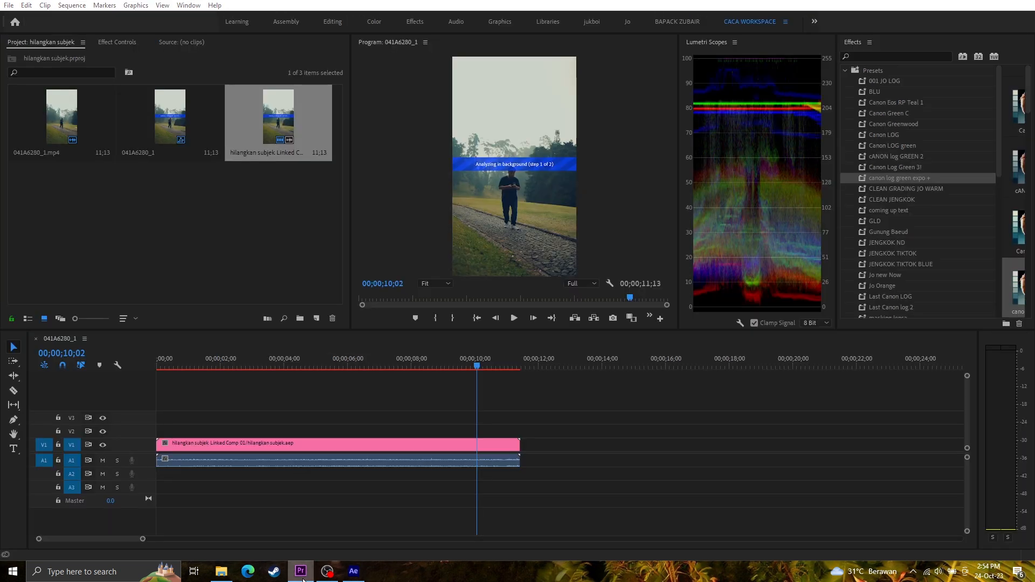
left_click(302, 573)
mouse_move(947, 392)
left_mouse_down()
mouse_move(958, 392)
mouse_move(948, 391)
left_mouse_up()
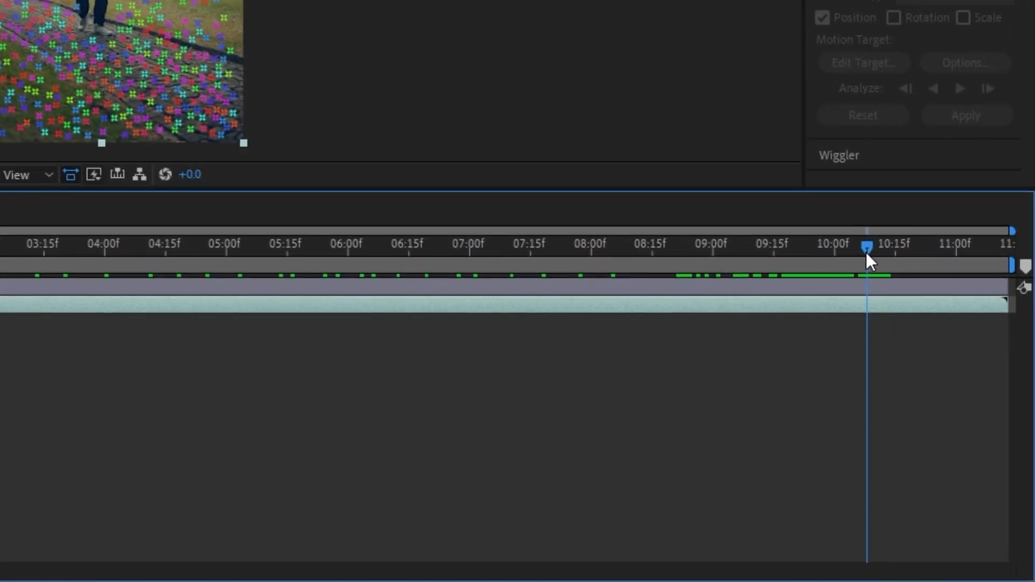
left_click_drag(866, 251, 842, 251)
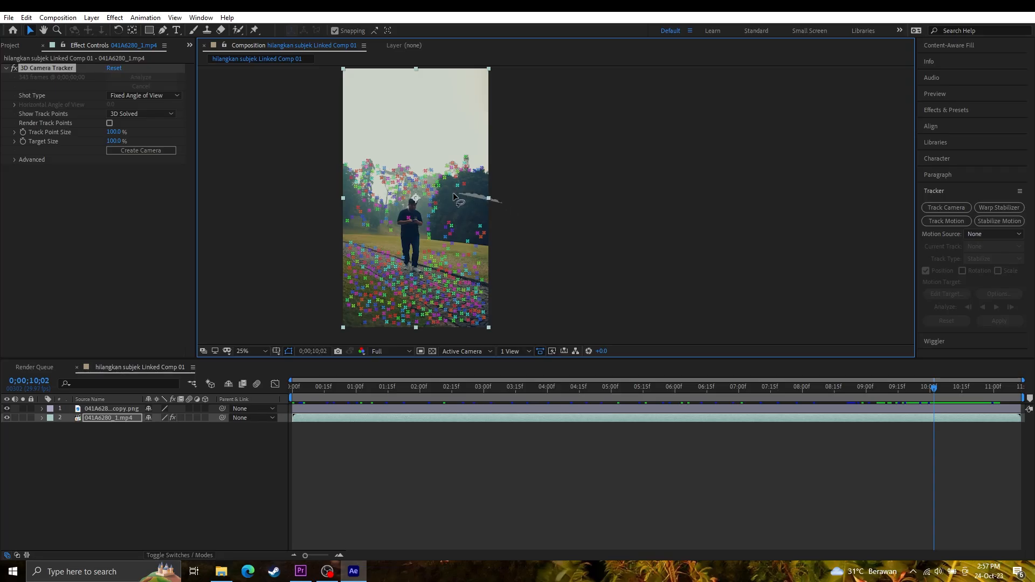
- Create a track solid and camera from the track points beside the man, check the solid's placement, and hide it
mouse_move(432, 207)
left_mouse_down()
mouse_move(431, 242)
mouse_move(465, 267)
mouse_move(493, 269)
mouse_move(507, 243)
left_mouse_up()
right_click(430, 221)
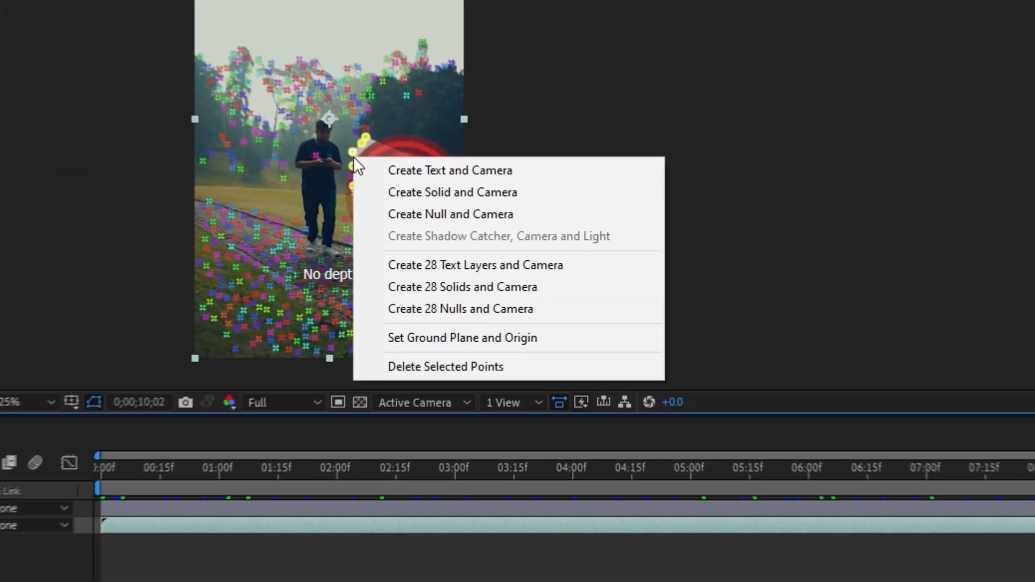
left_click(436, 192)
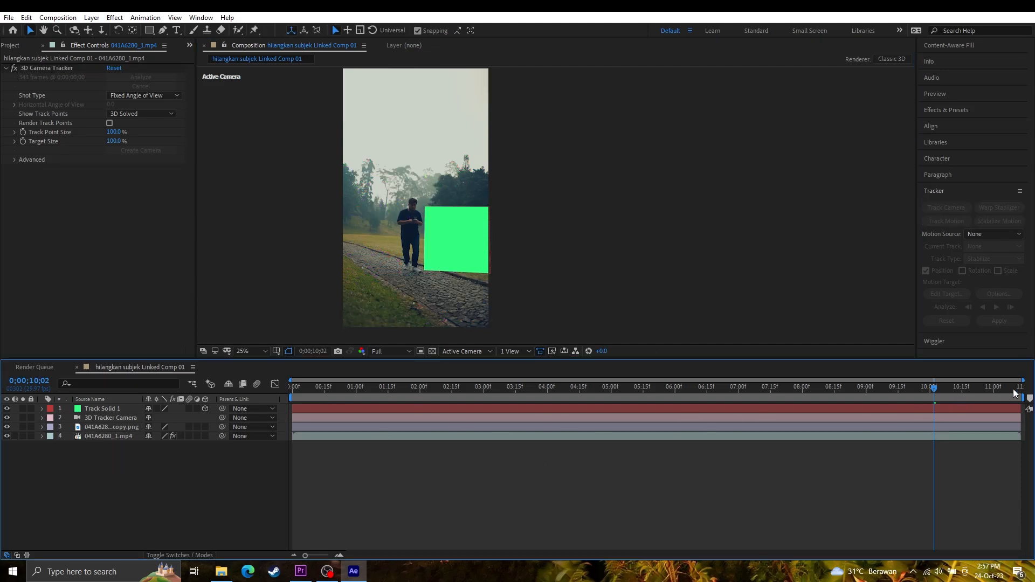
mouse_move(931, 393)
left_mouse_down()
mouse_move(266, 406)
mouse_move(934, 413)
left_mouse_up()
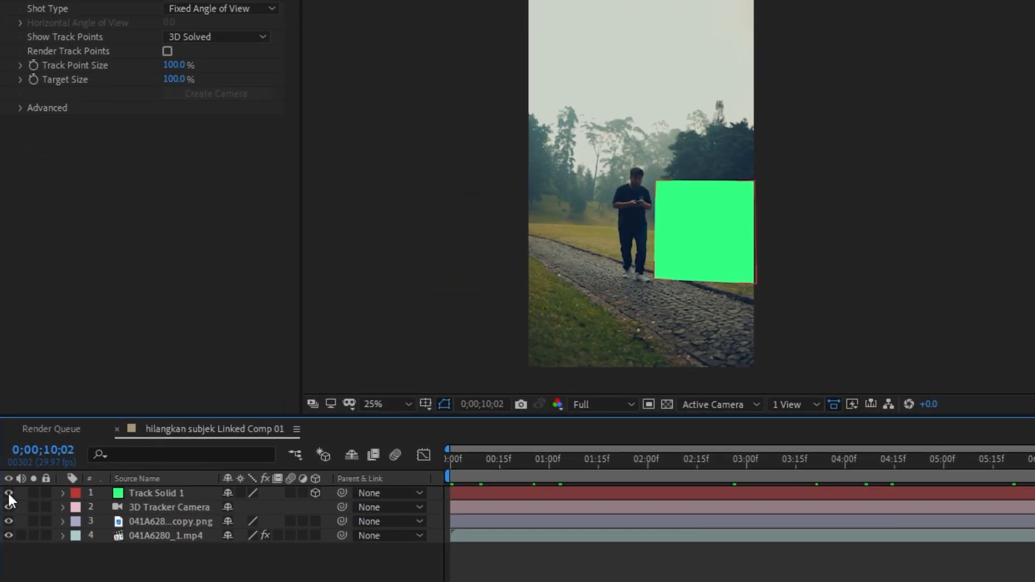
left_click(8, 492)
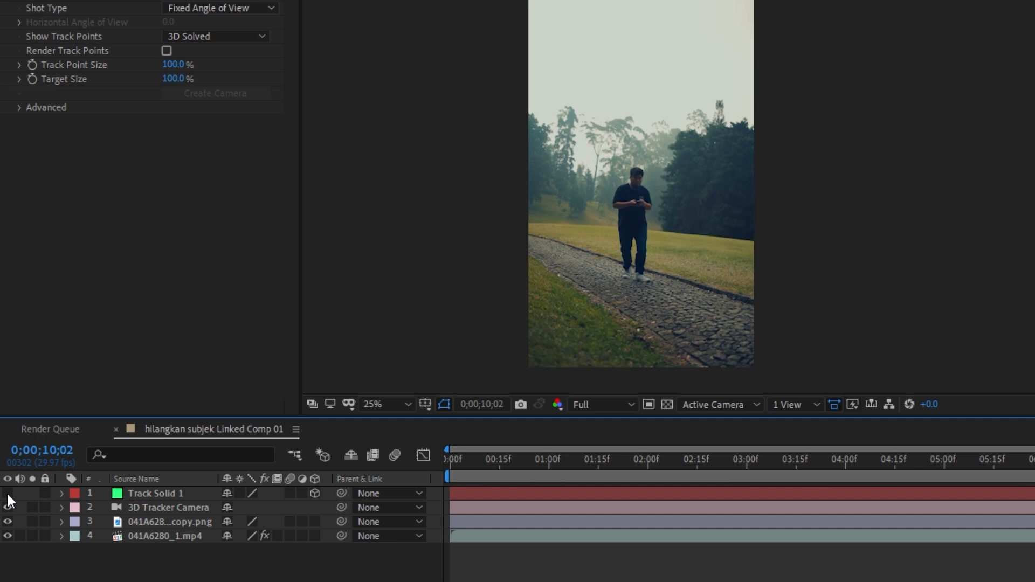
- Compare the shot with and without the PNG patch, and make the PNG a 3D layer
left_click(173, 507)
left_click(169, 522)
left_click(8, 521)
left_click(7, 522)
left_click(7, 522)
left_click(7, 522)
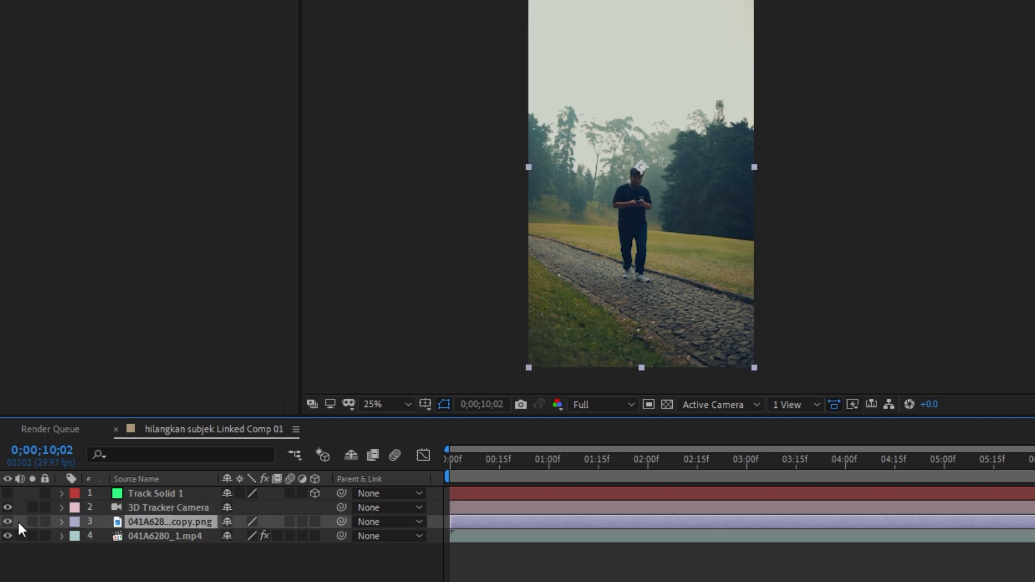
left_click(313, 521)
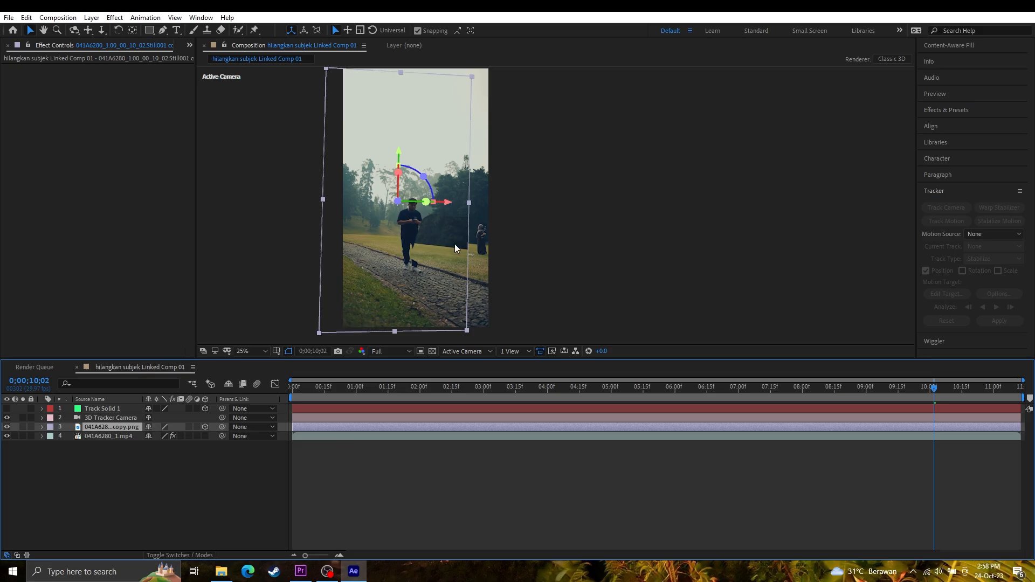
- Reposition the 3D PNG layer so that it covers the background people again, undoing the first move
left_click_drag(462, 240, 455, 269)
key("ctrl+z")
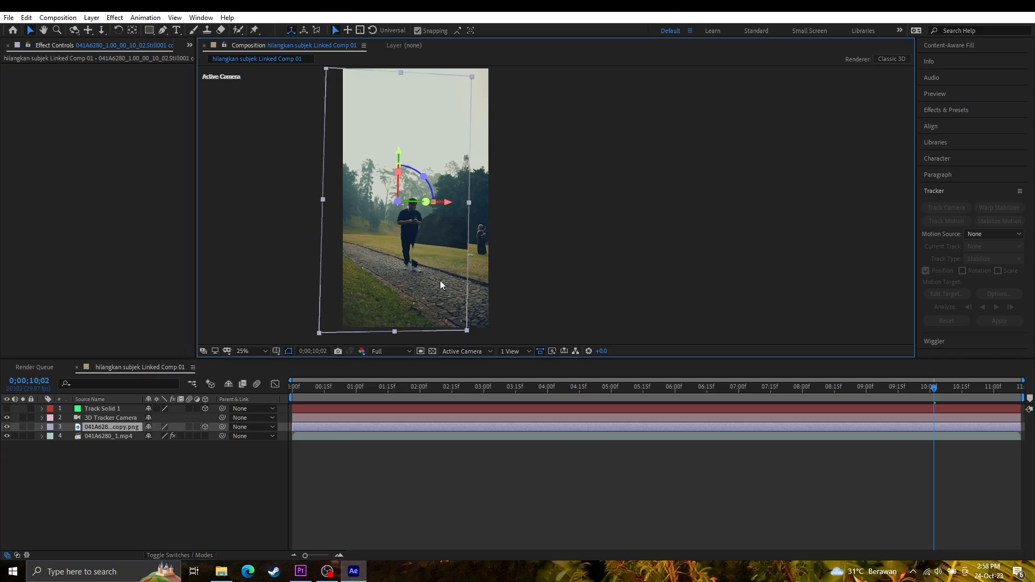
left_click_drag(377, 247, 402, 249)
- Rotate the 3D PNG layer with the Rotation tool to straighten it against the video frame
left_click(118, 30)
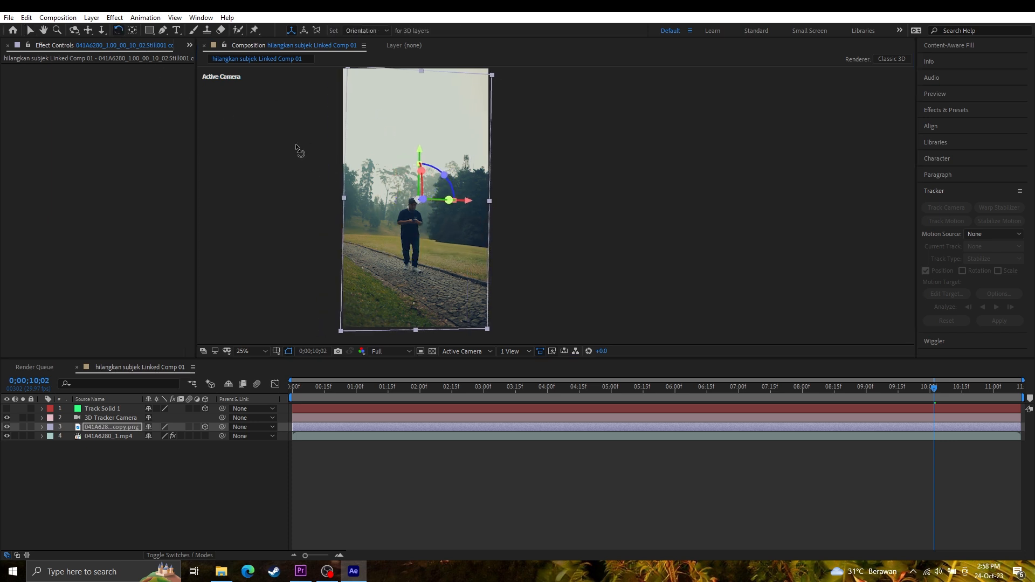
scroll(443, 207, "up", 2)
scroll(442, 205, "down", 2)
scroll(440, 203, "up", 2)
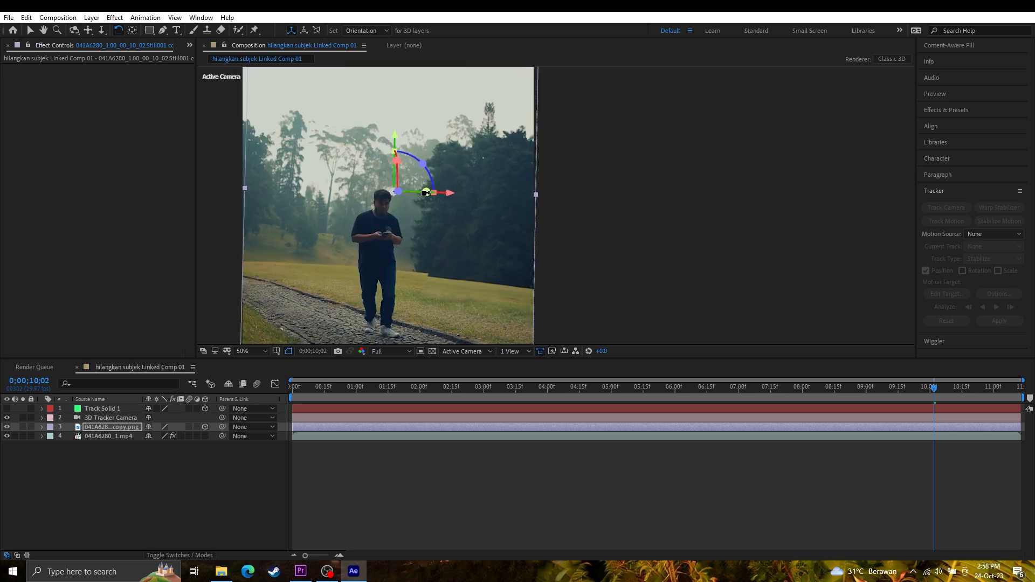
left_click_drag(432, 191, 437, 167)
scroll(431, 186, "down", 2)
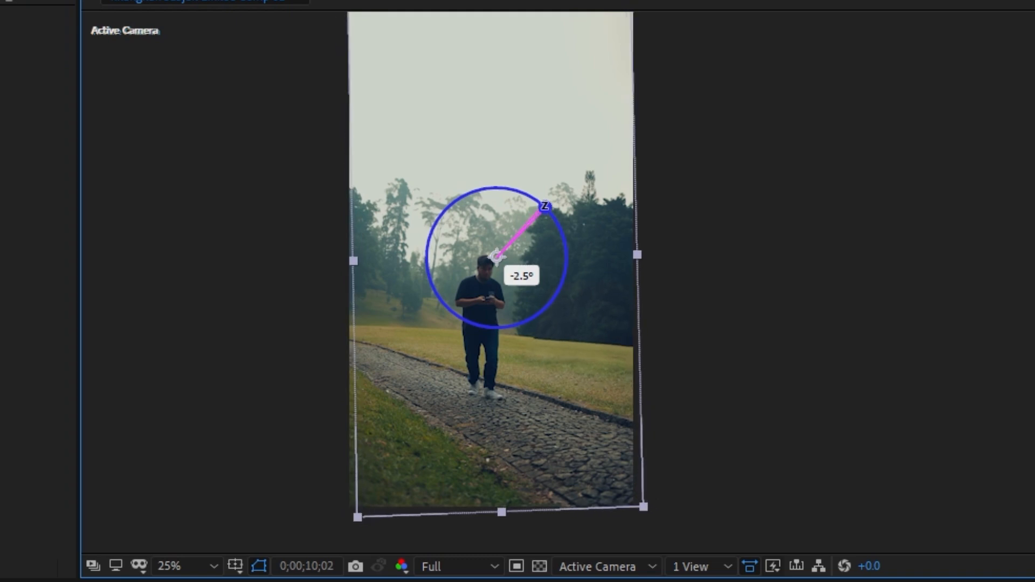
- Fine-tune the PNG layer's Z rotation and position until its edges match the frame, and inspect the grass and tree alignment up close
left_click_drag(544, 206, 544, 207)
left_click_drag(536, 269, 527, 301)
mouse_move(545, 206)
left_mouse_down()
mouse_move(534, 208)
mouse_move(546, 208)
left_mouse_up()
left_click_drag(550, 257, 553, 257)
left_click_drag(467, 420, 507, 419)
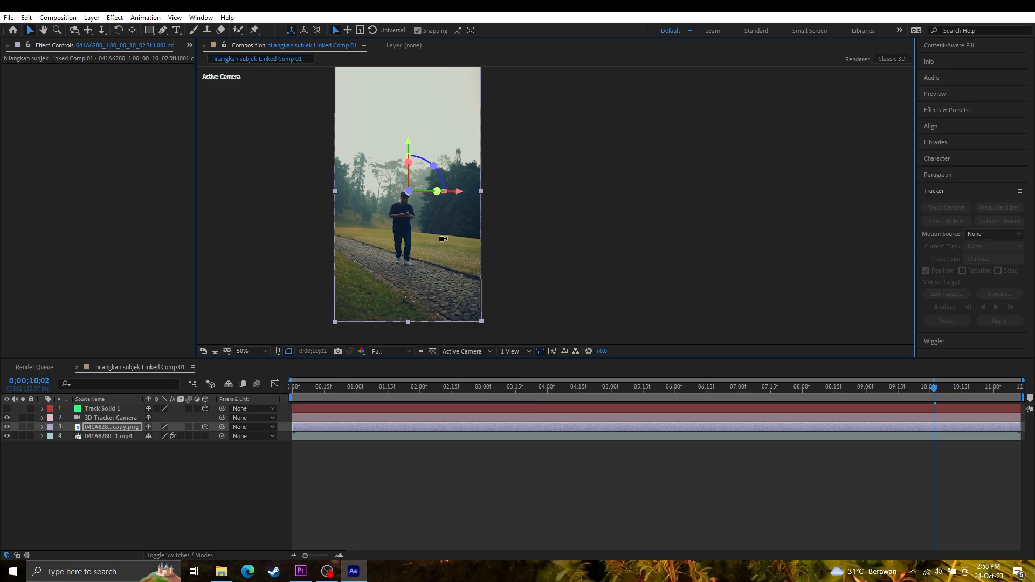
scroll(443, 239, "up", 2)
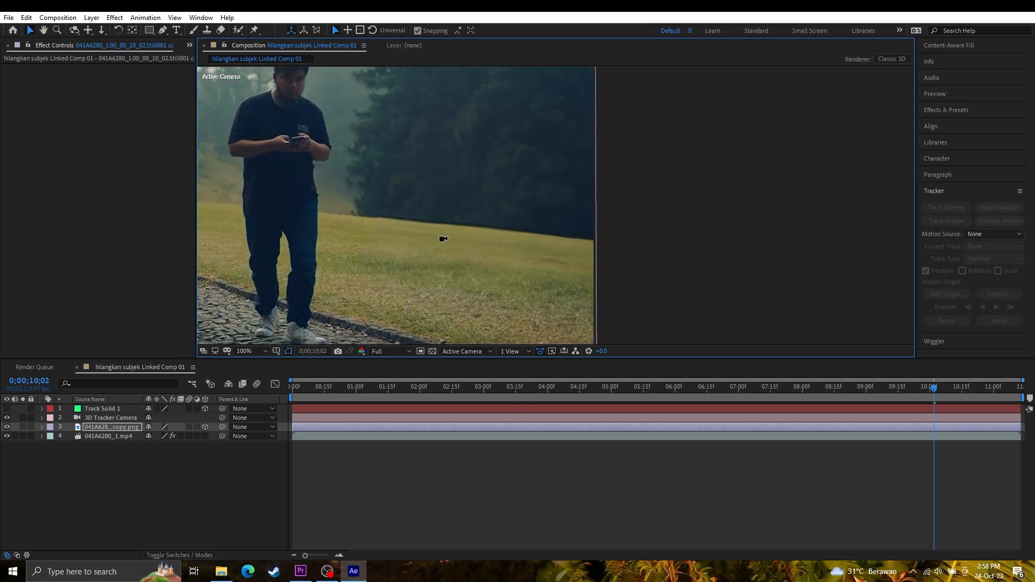
scroll(432, 229, "up", 2)
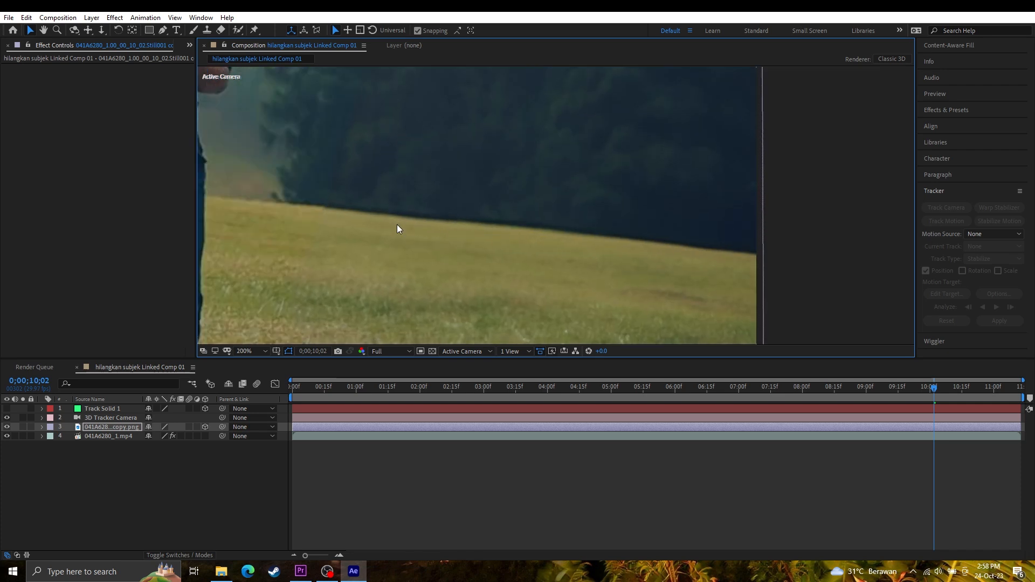
scroll(397, 224, "down", 4)
scroll(396, 224, "down", 1)
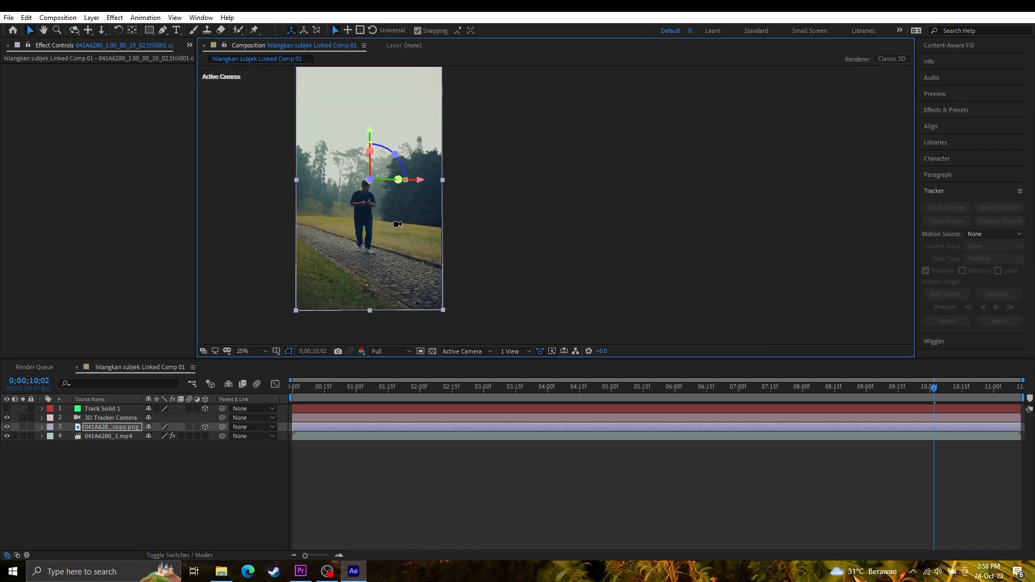
left_click(535, 514)
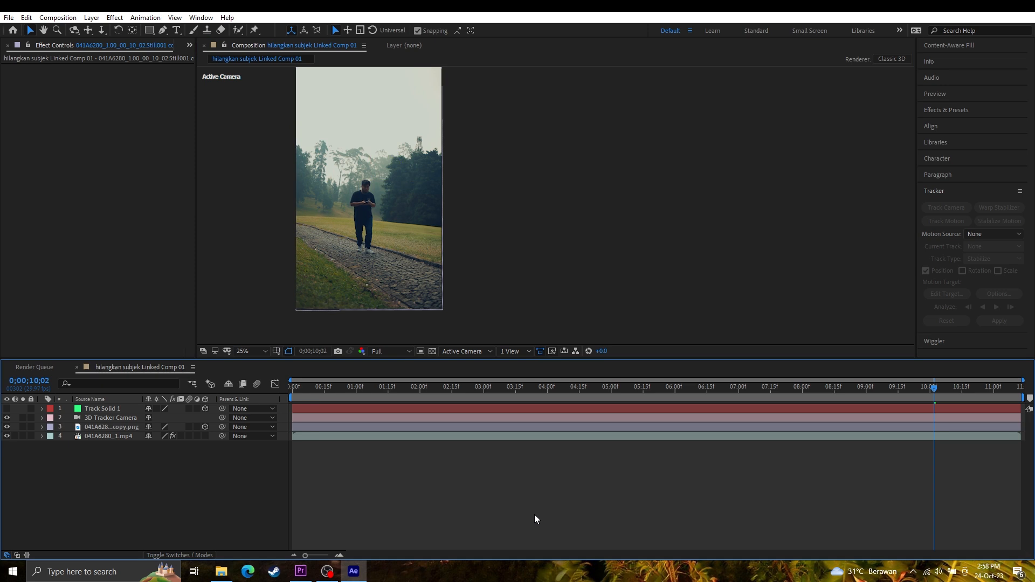
- Add a Position keyframe to the PNG layer at 0;00;10;02
left_click(109, 428)
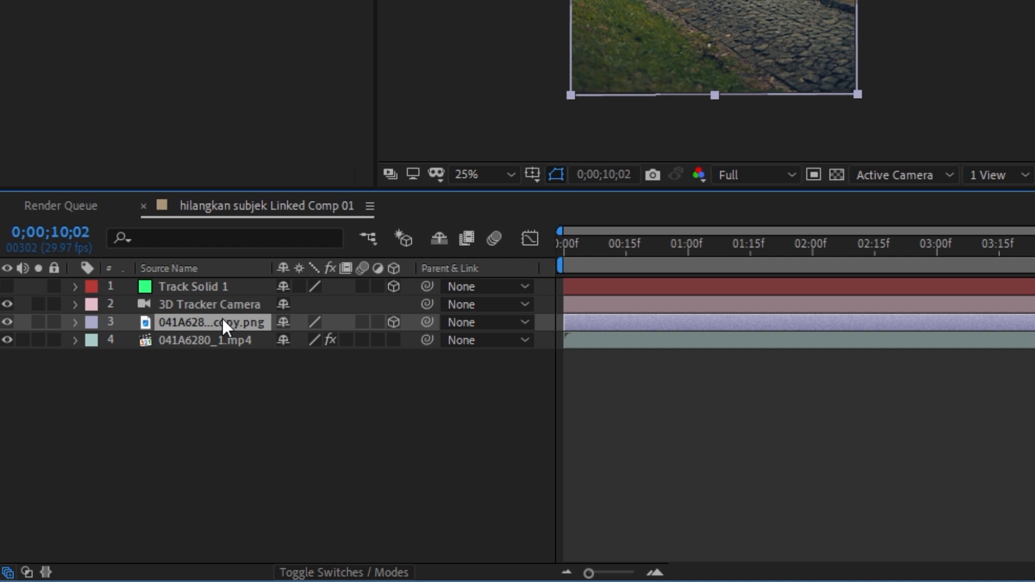
key("p")
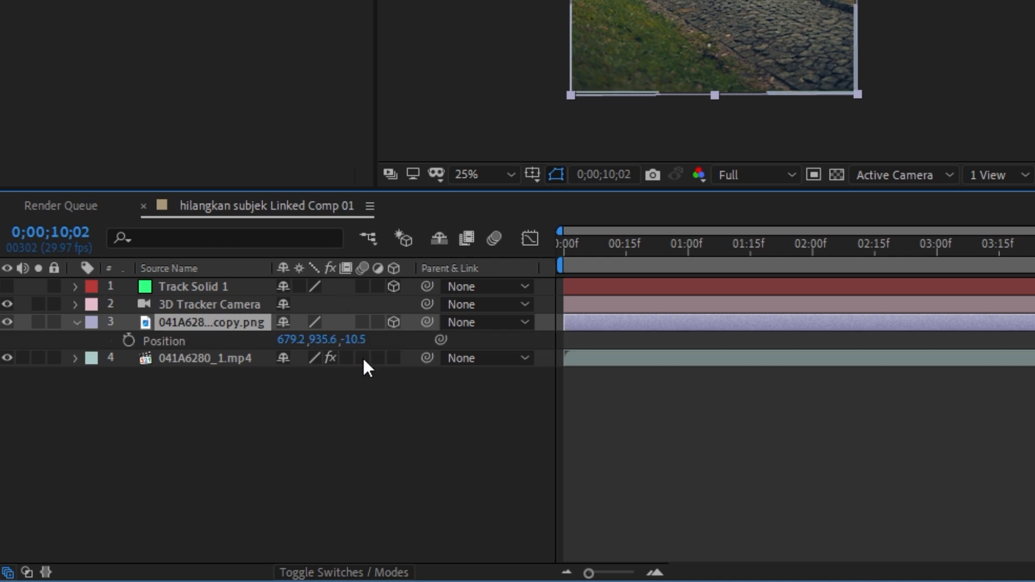
left_click(128, 340)
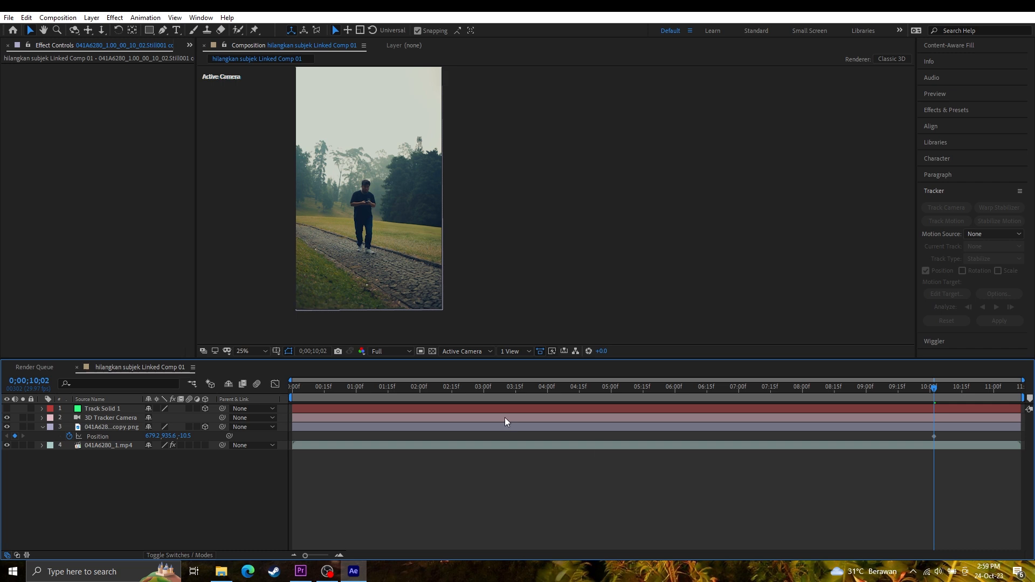
left_click(112, 438)
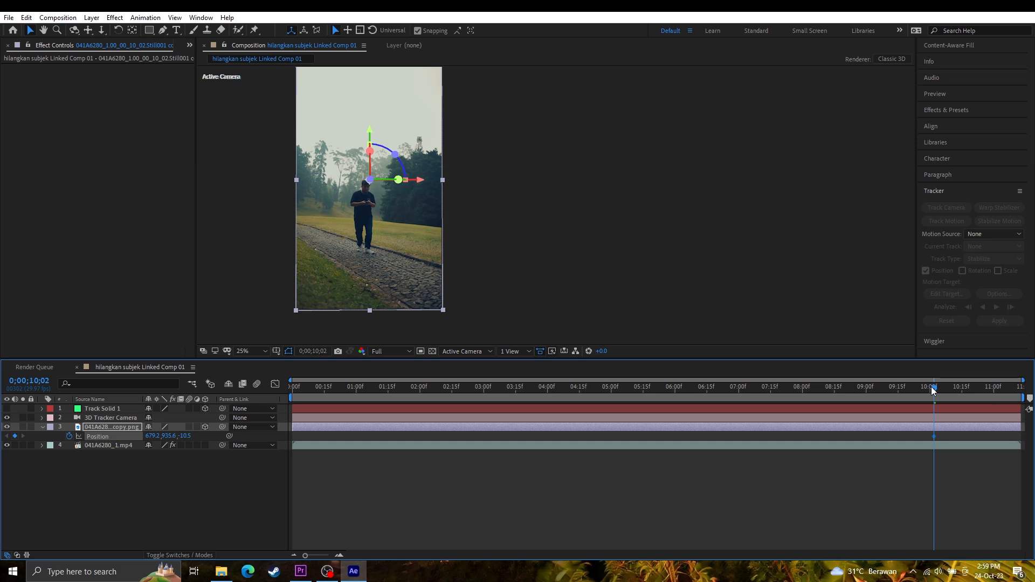
- Align the PNG patch's grass edge with the video at 0;00;02;01 and at the first frame, keyframing its position at both times
left_click_drag(931, 387, 419, 399)
scroll(409, 207, "up", 2)
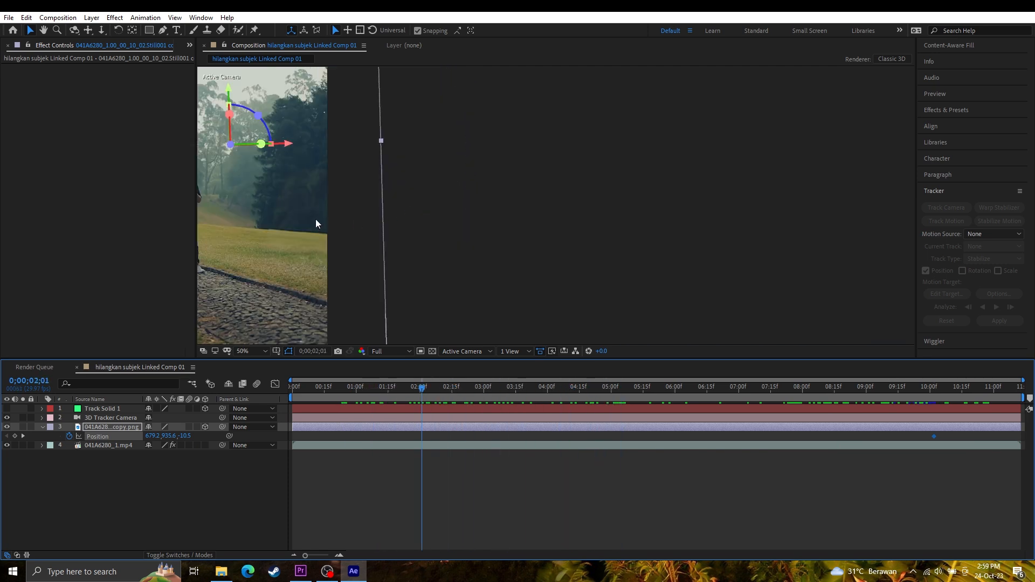
scroll(387, 240, "up", 2)
left_click_drag(277, 270, 596, 142)
scroll(432, 245, "up", 1)
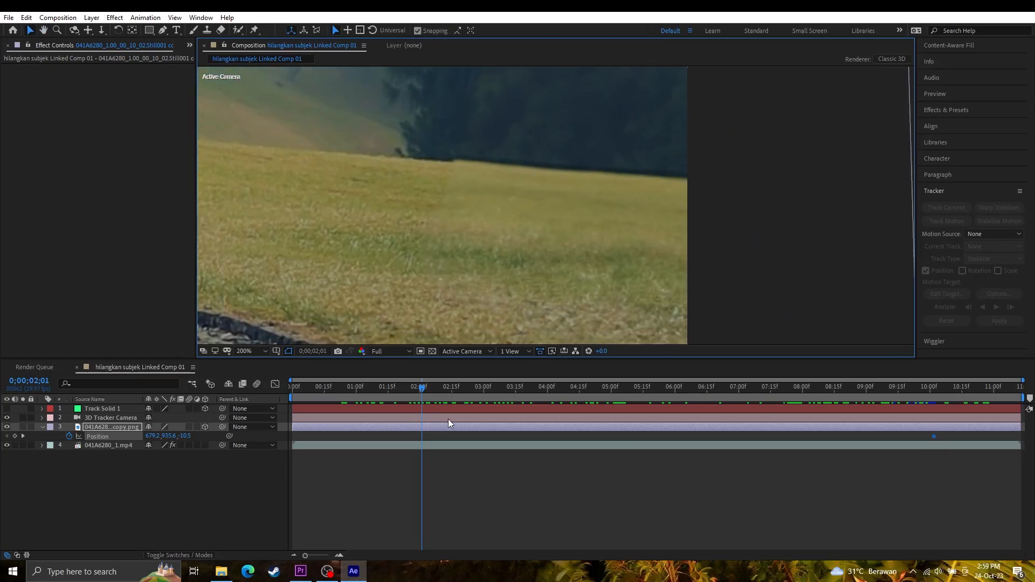
left_click_drag(466, 184, 470, 182)
left_click_drag(420, 384, 255, 386)
left_click_drag(561, 233, 586, 220)
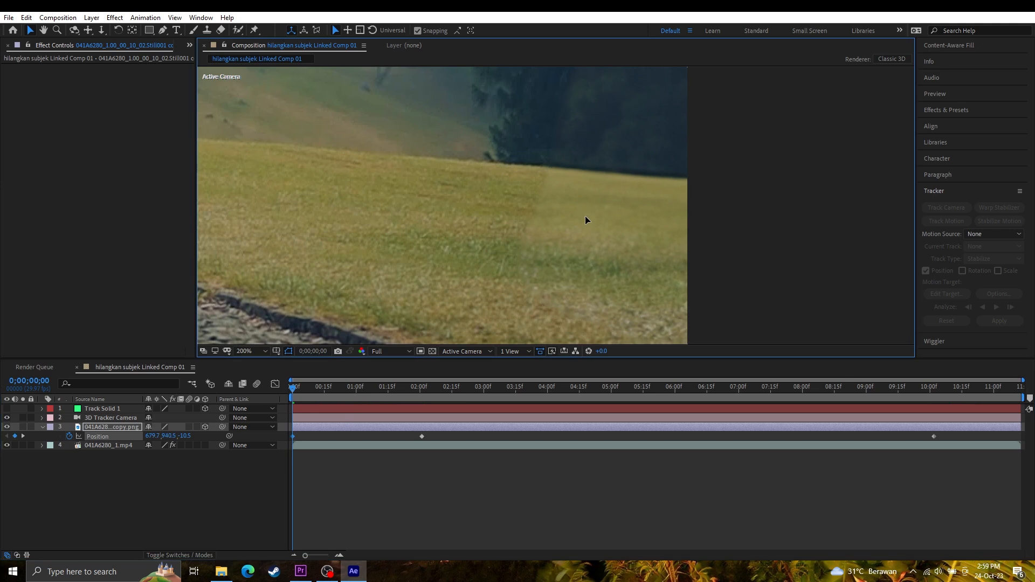
- Nudge the PNG patch into alignment at 0;00;08;17 and near the composition's end to add Position keyframes there
left_click_drag(302, 386, 800, 395)
left_click_drag(303, 242, 305, 239)
left_click_drag(873, 392, 934, 404)
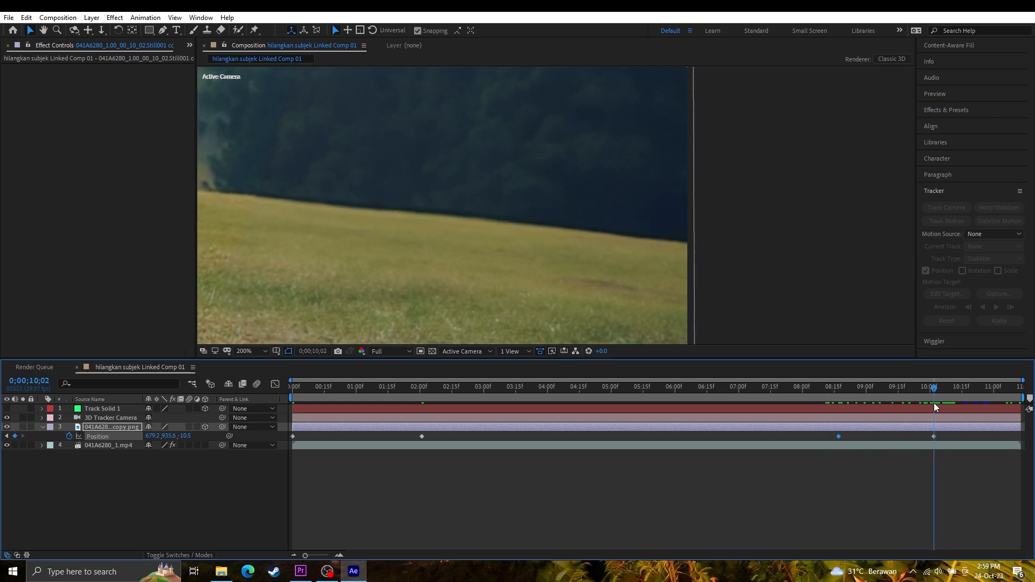
left_click_drag(448, 251, 449, 250)
- Fit the composition in the viewer and play it from the first frame to check how the patch follows the video
key("Home")
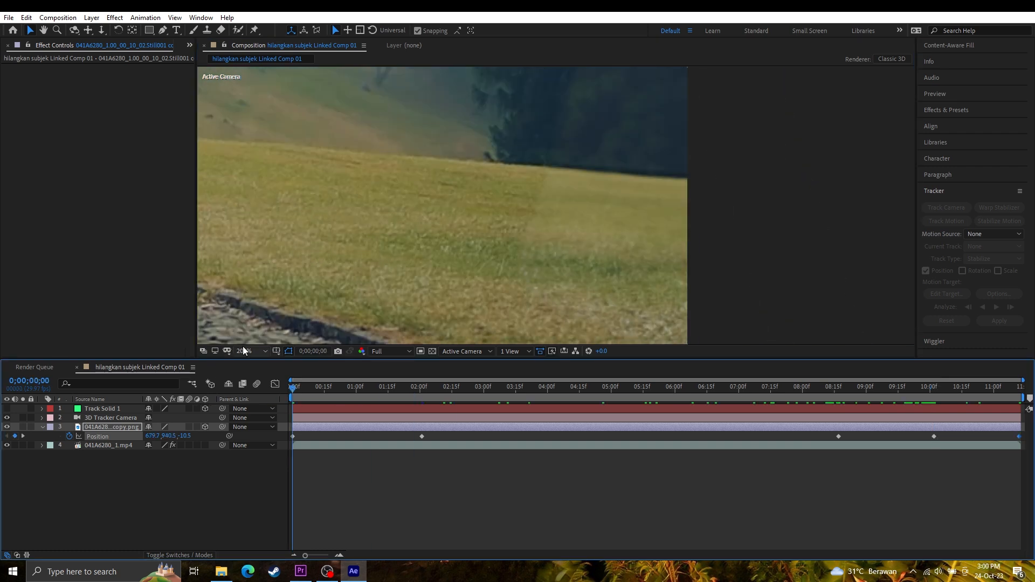
left_click(252, 351)
left_click(251, 361)
key("space")
- Set the current time to 0;00;08;17 and apply the Curves effect to the PNG layer
left_click_drag(333, 388, 840, 430)
left_click(822, 428)
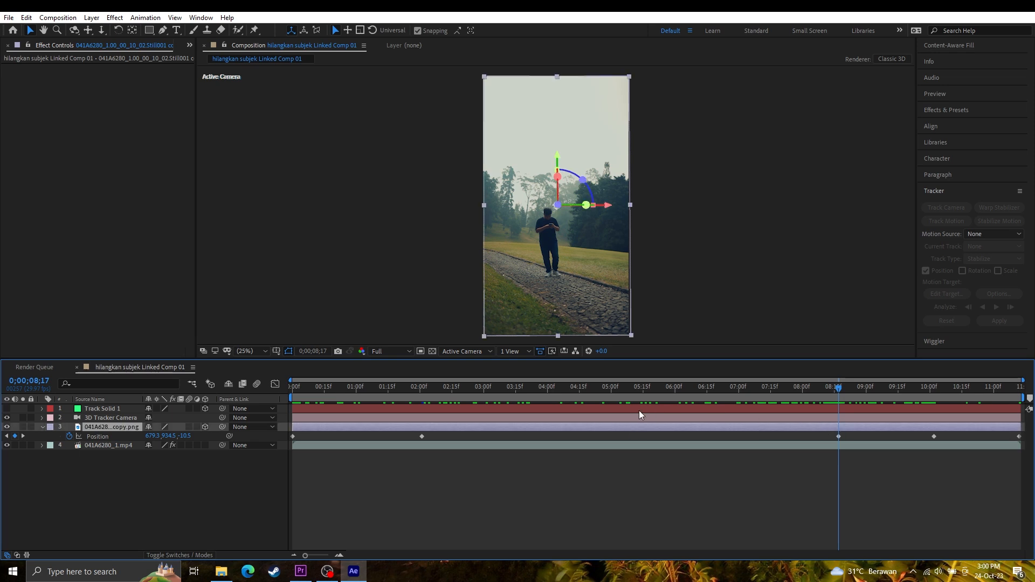
left_click(935, 112)
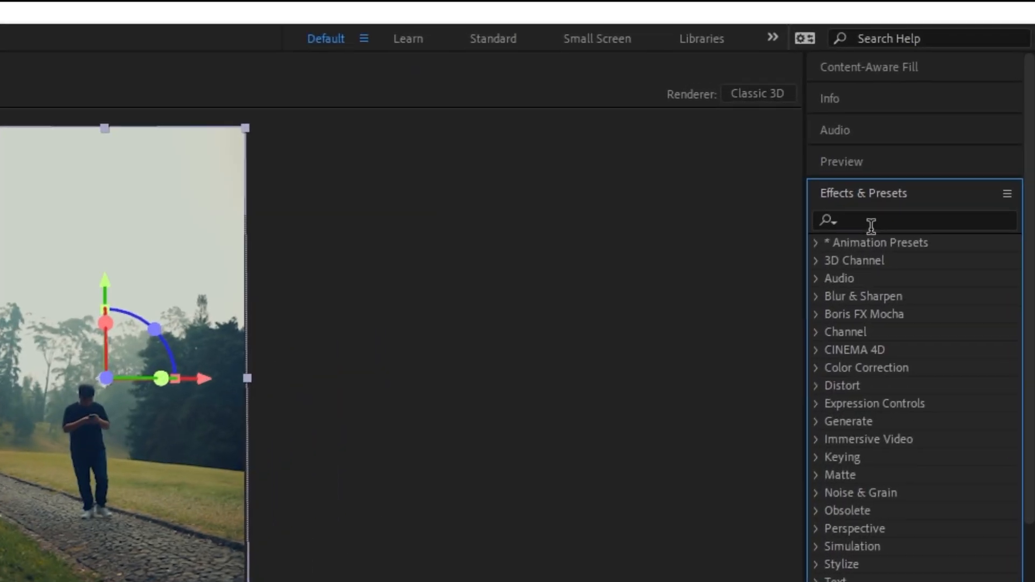
left_click(867, 220)
type("curve")
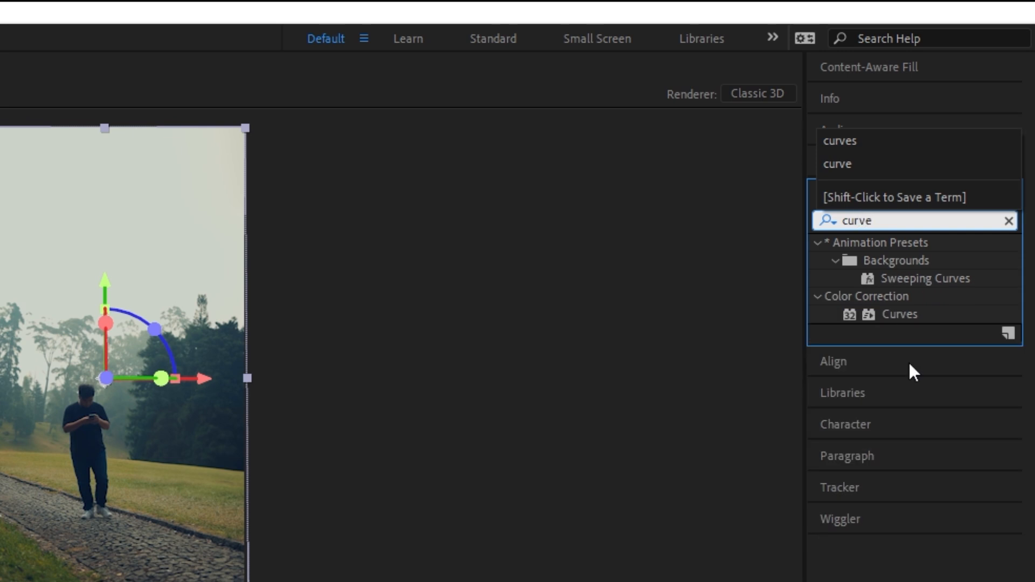
left_click_drag(895, 317, 101, 438)
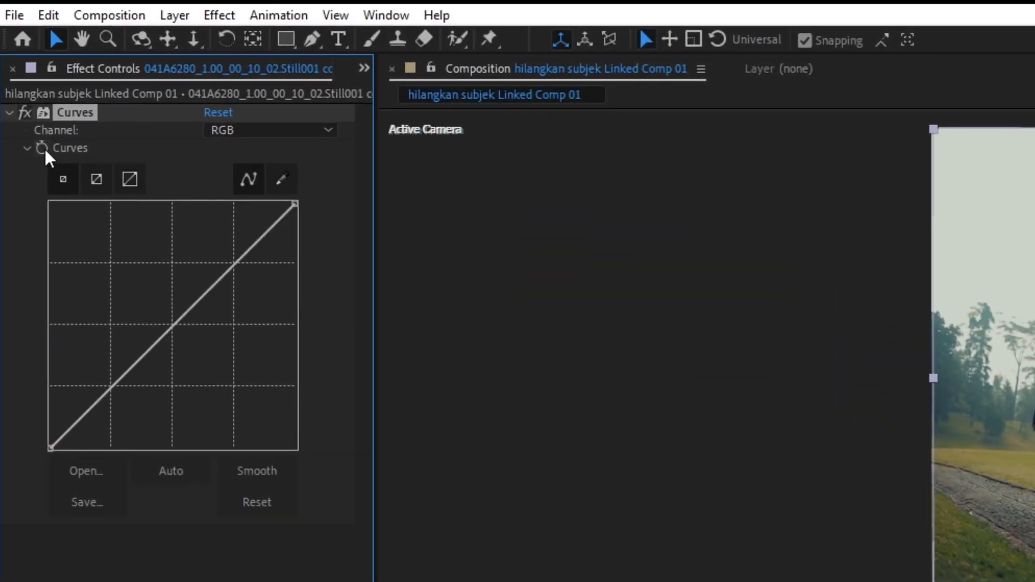
- Add a Curves keyframe on the PNG layer at 0;00;08;17 and reveal the layer's keyframes, selecting the Curves one
left_click(23, 86)
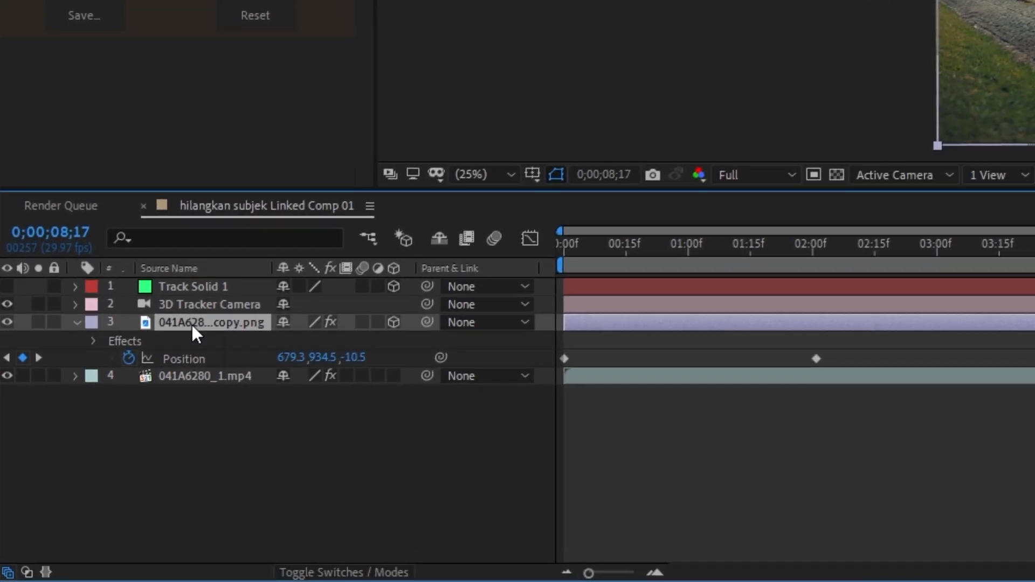
key("u")
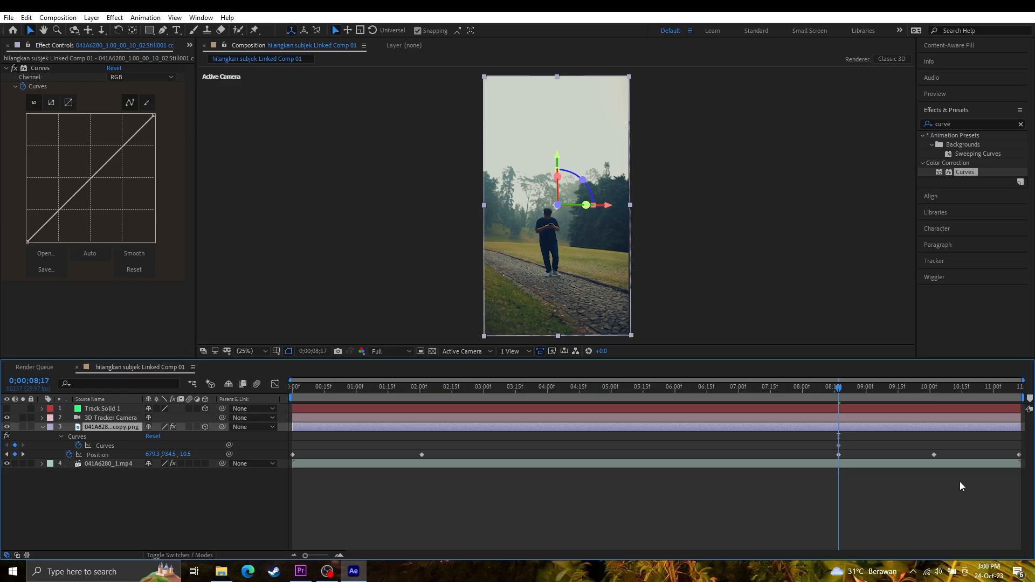
left_click(839, 447)
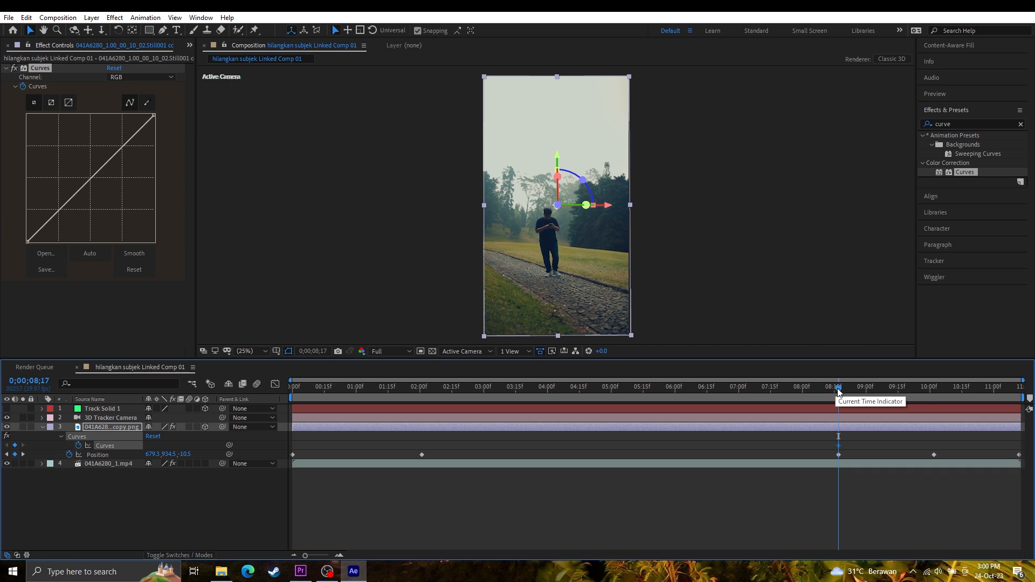
- Slightly lower the highlight end of the PNG layer's RGB curve at 0;00;00;00, check the frames that follow, and collapse the layer's properties
left_click_drag(839, 392, 245, 383)
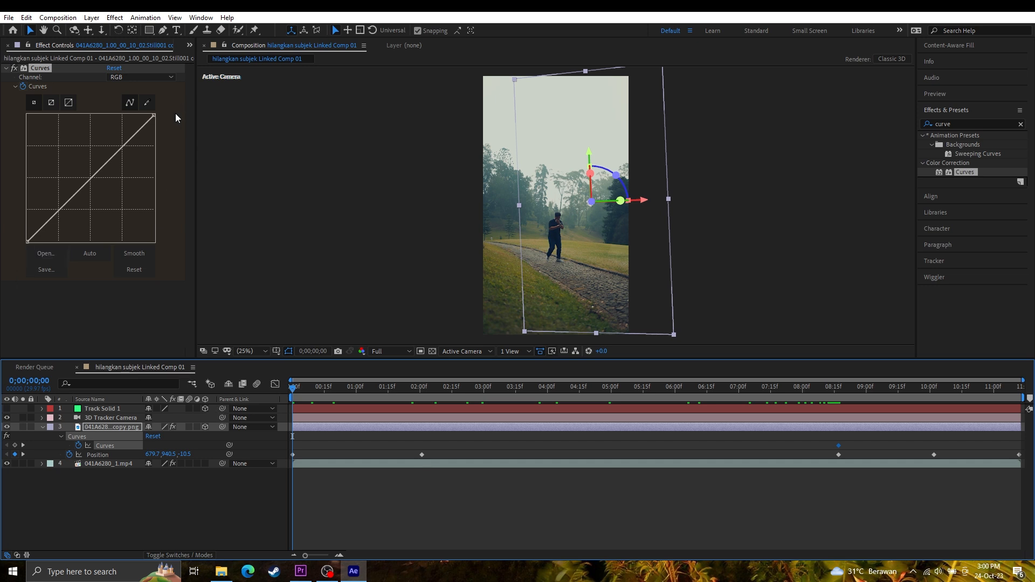
left_click_drag(154, 116, 161, 117)
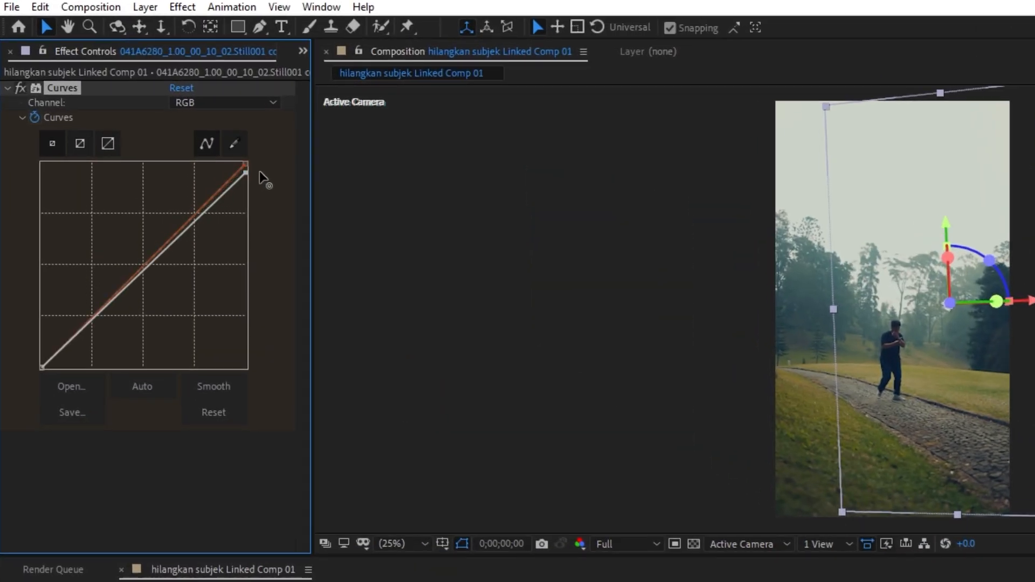
left_click_drag(258, 166, 264, 169)
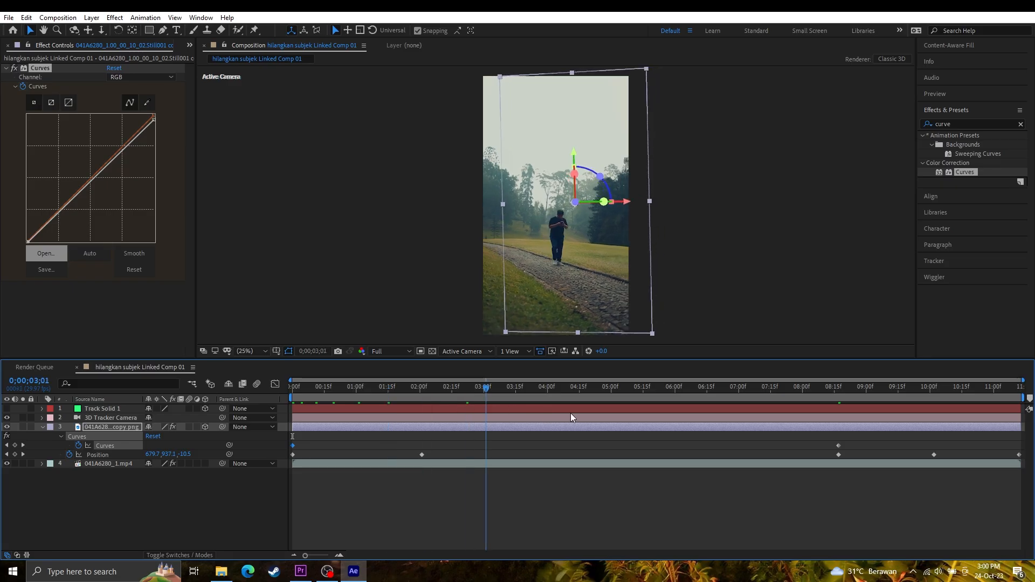
left_click_drag(572, 417, 209, 446)
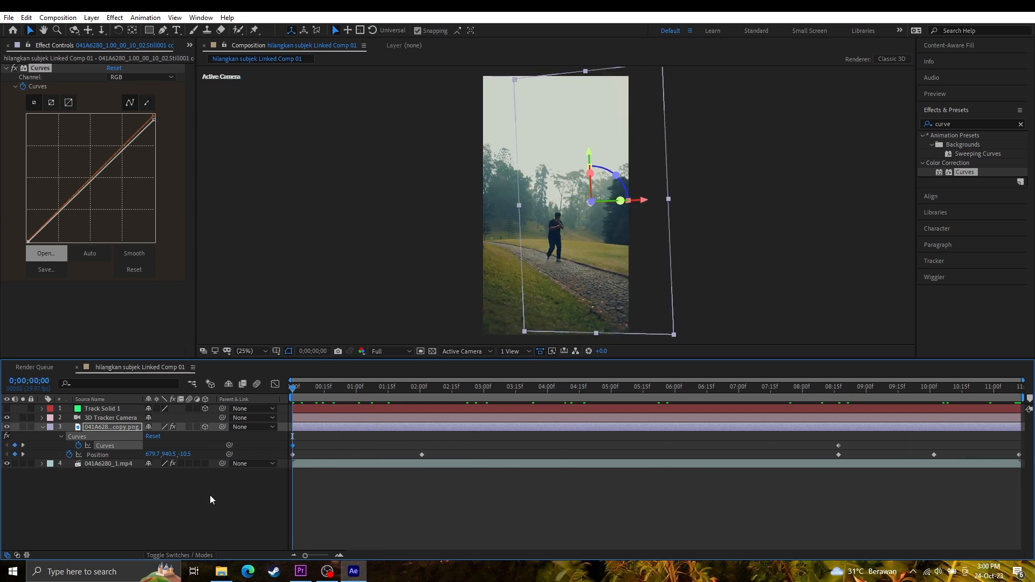
left_click(209, 495)
left_click(42, 427)
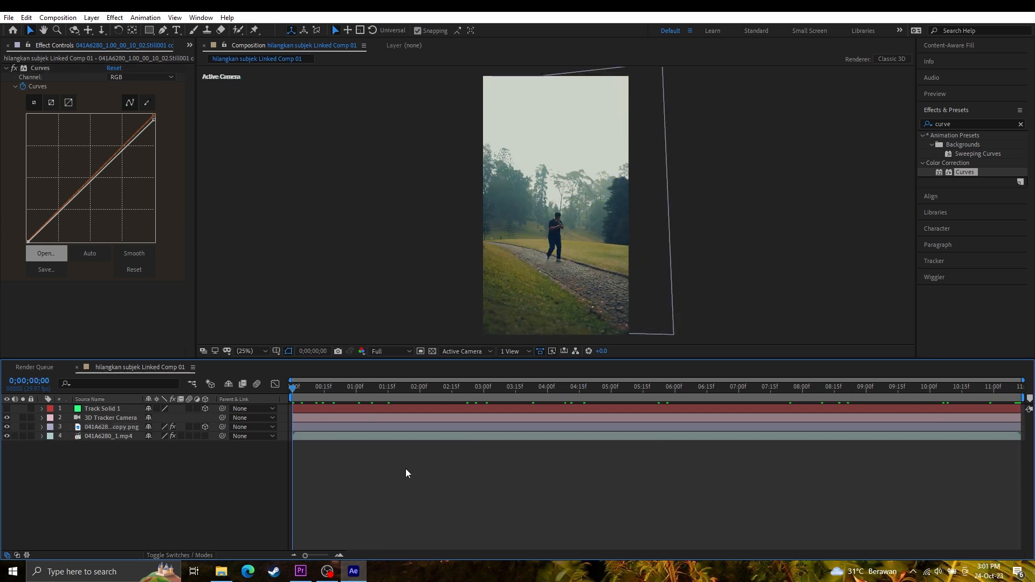
- Play the composite, then scrub through the footage with the PNG layer temporarily hidden to compare it with the original
key("space")
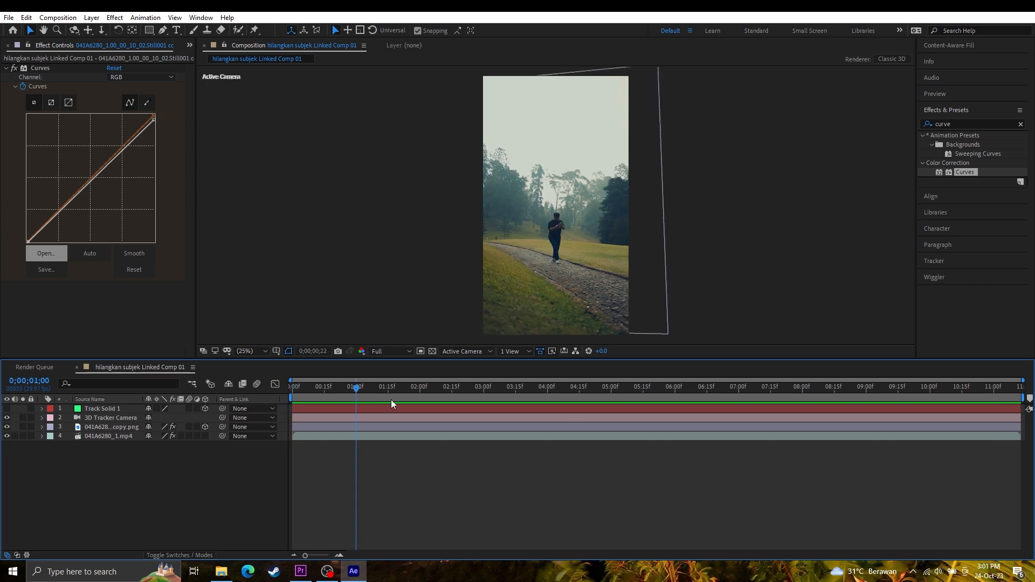
left_click(7, 436)
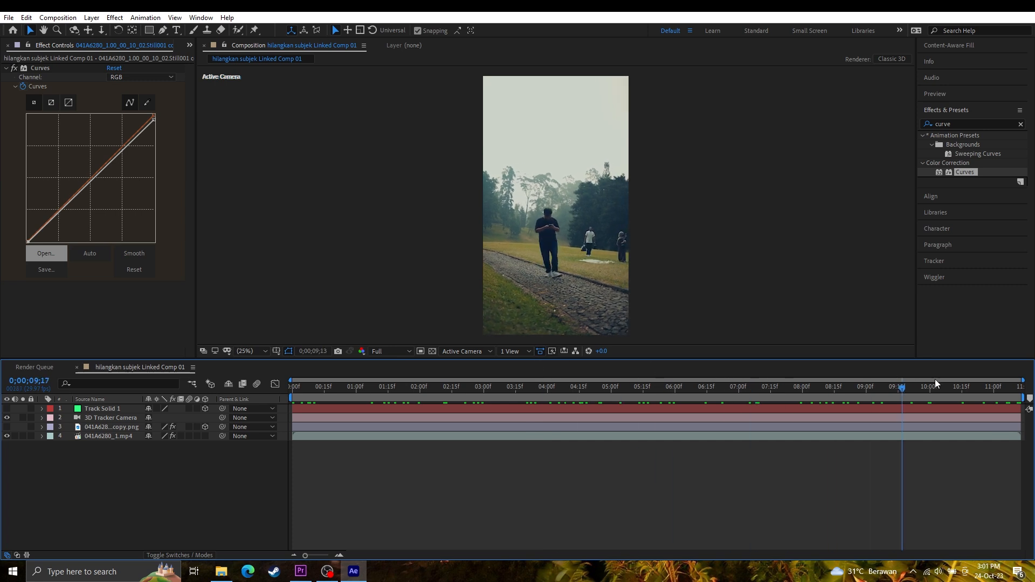
left_click_drag(1015, 385, 805, 376)
left_click(6, 427)
- Play the composition from the first frame with the PNG layer visible and return to 0;00;00;00
left_click_drag(816, 389, 207, 406)
key("Home")
key("space")
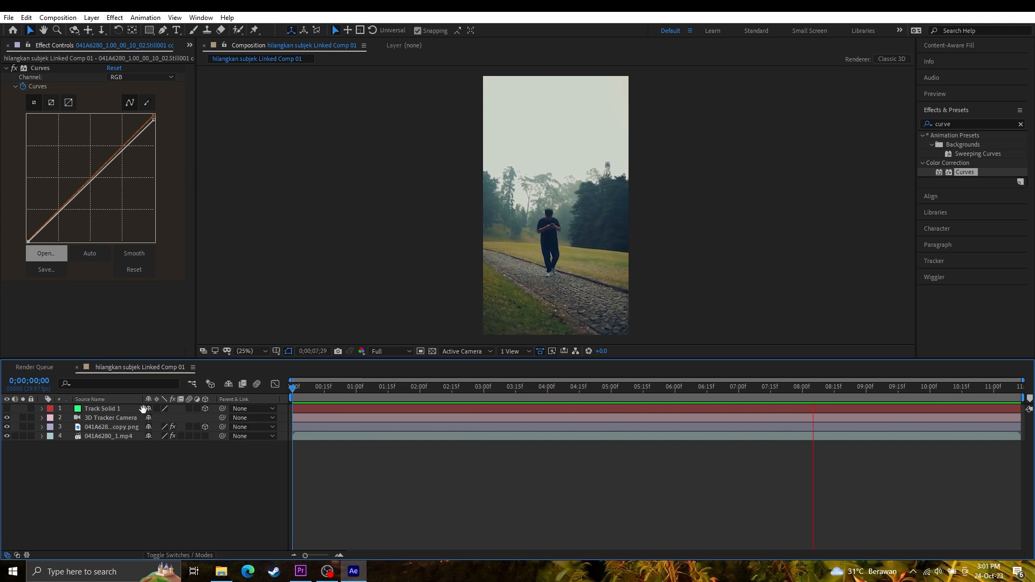
key("space")
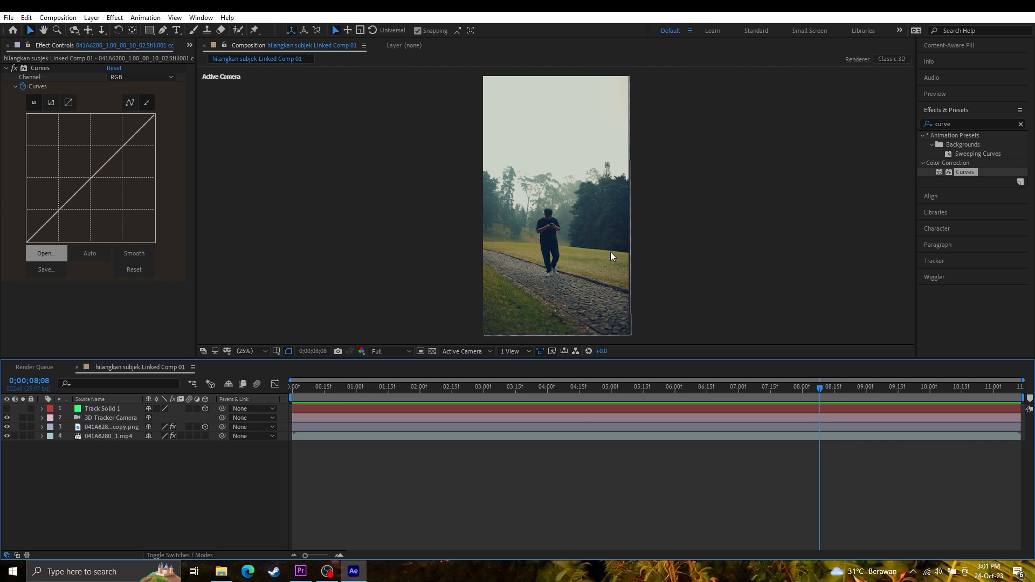
left_click_drag(296, 387, 180, 444)
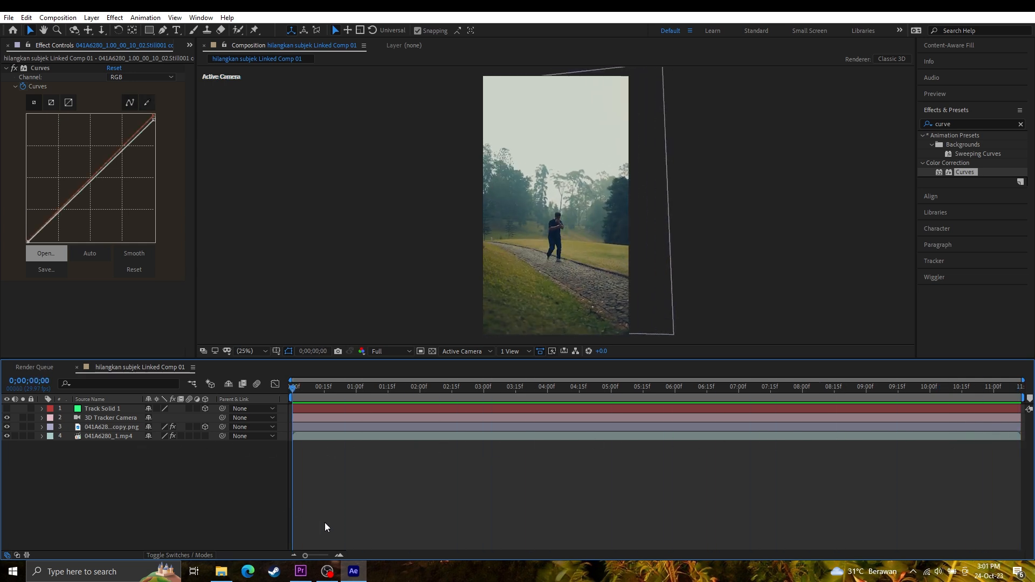
- Switch to Premiere Pro and scrub through the 041A6280_1 sequence to check the linked composition
left_click(301, 571)
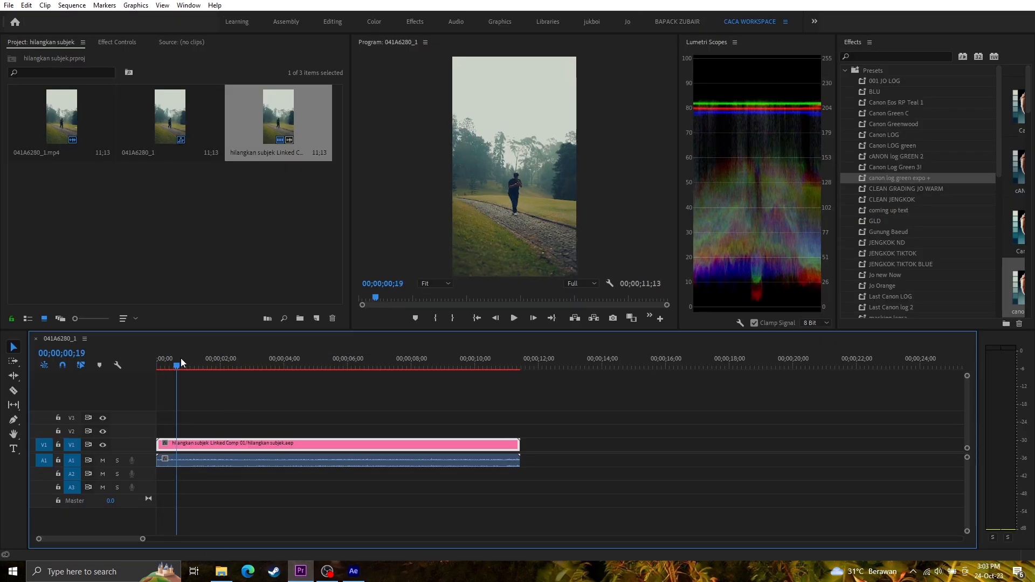
left_click_drag(180, 358, 424, 357)
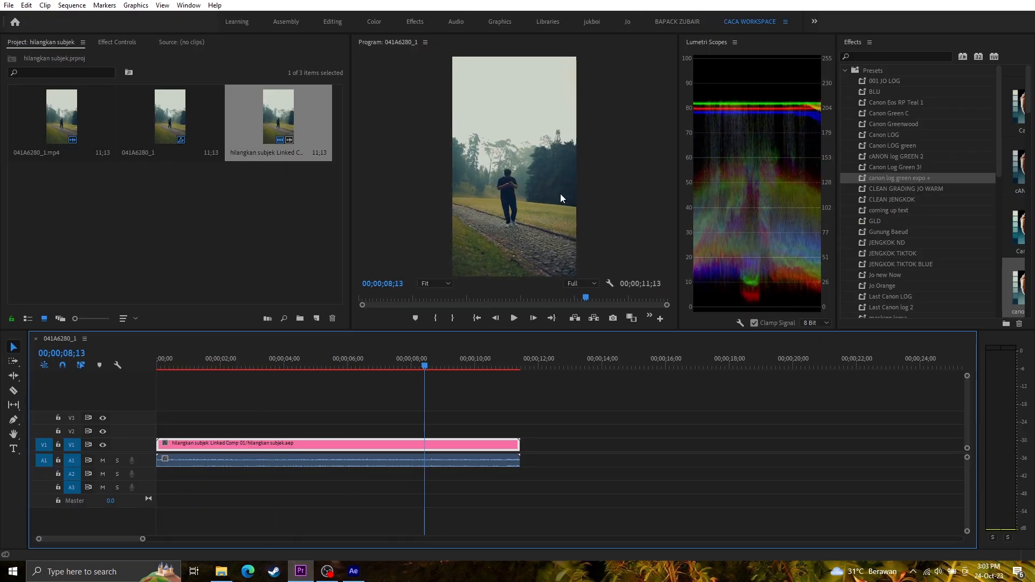
left_click_drag(383, 354, 348, 358)
left_click(354, 571)
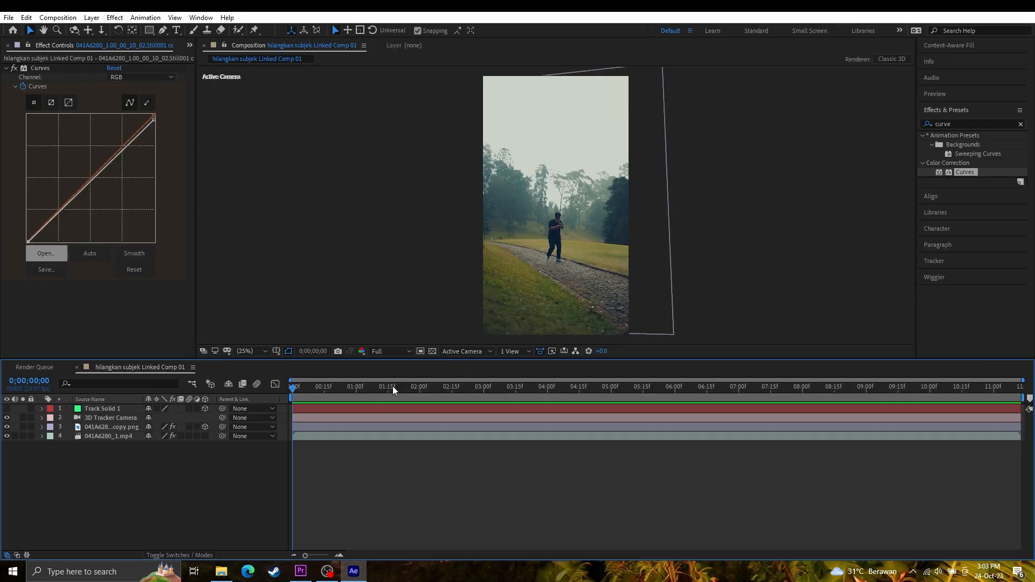
left_click(300, 573)
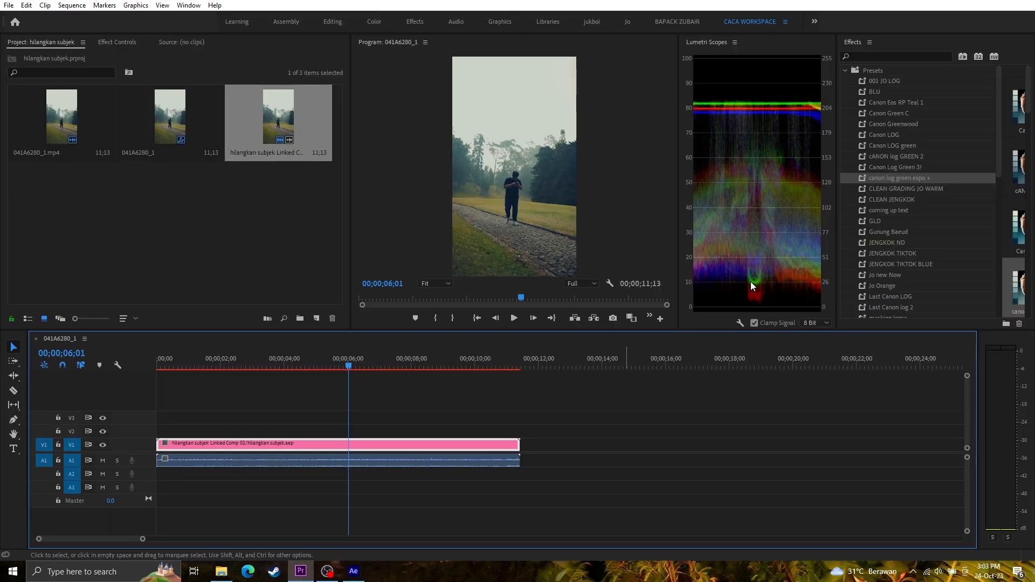
left_click_drag(347, 361, 451, 367)
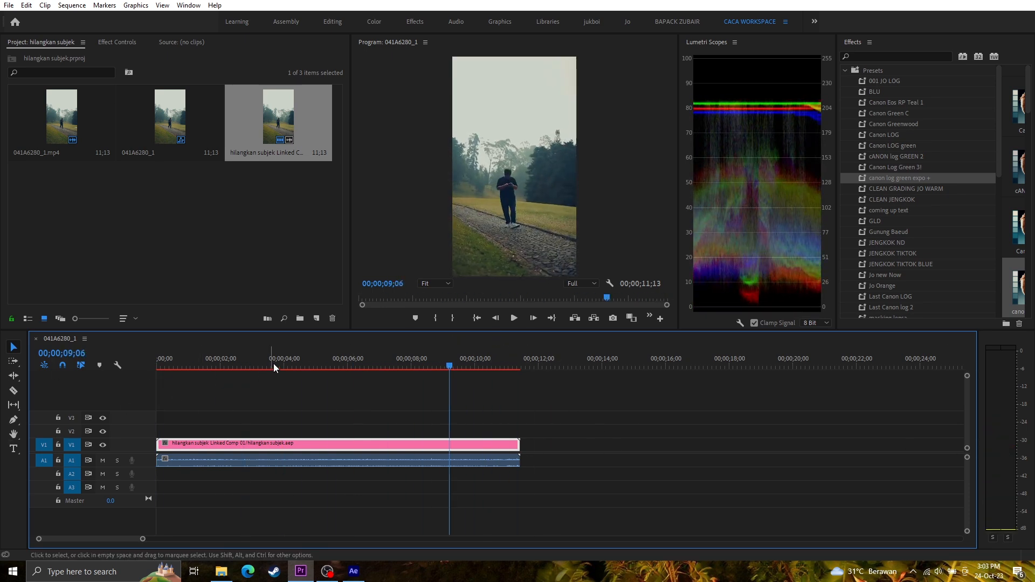
left_click(244, 367)
left_click_drag(256, 367, 349, 370)
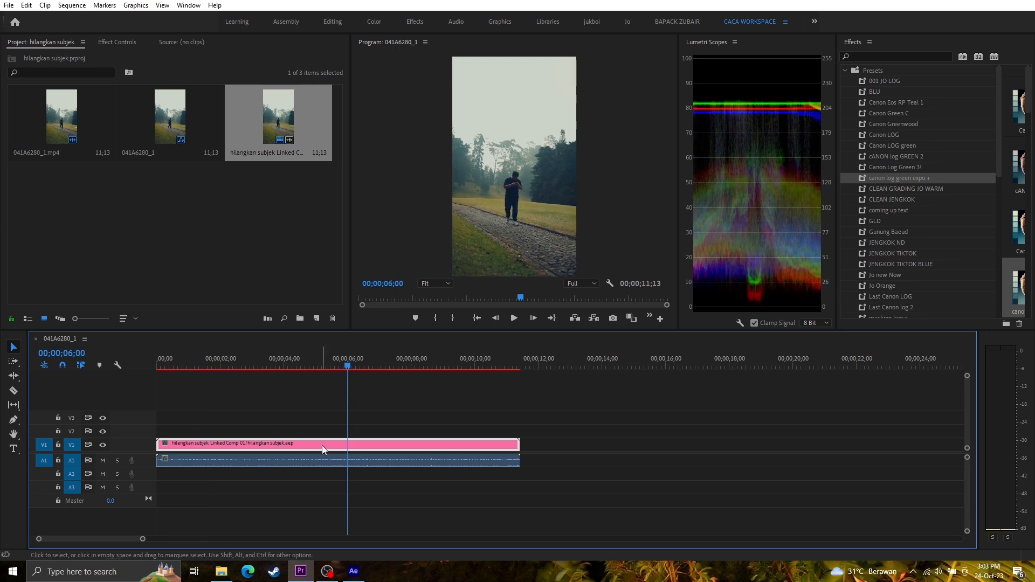
- Mark the linked composition clip's range and export it as H.264 with the Match Source - High bitrate preset to 041A6280_1_1.mp4
right_click(275, 448)
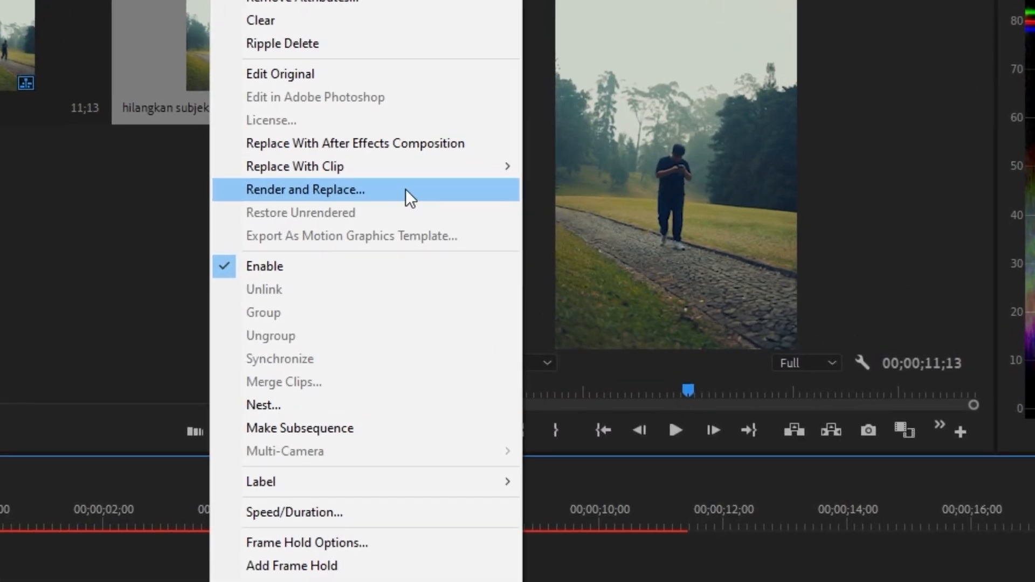
left_click(447, 447)
key("x")
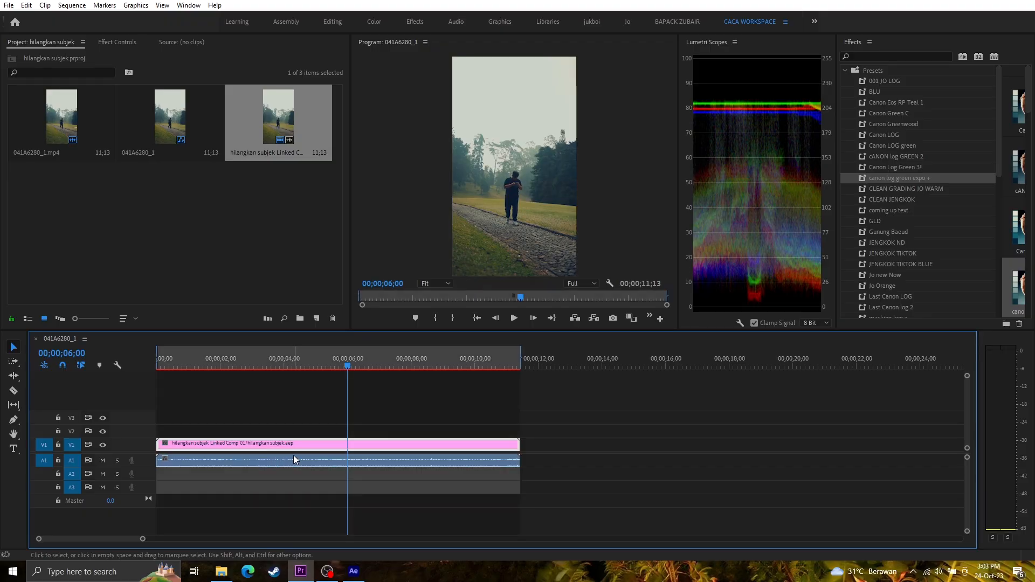
key("ctrl+m")
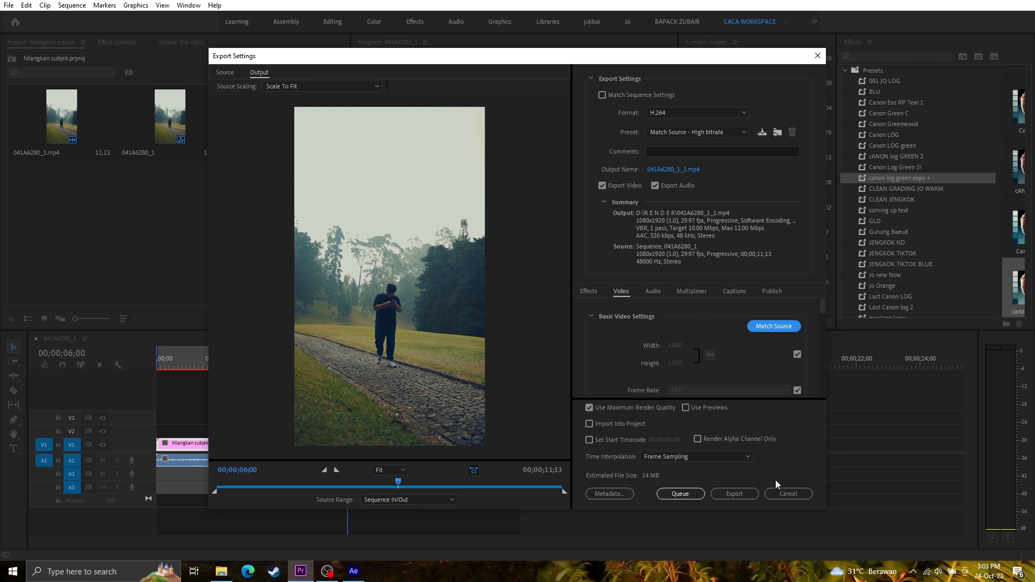
left_click(734, 493)
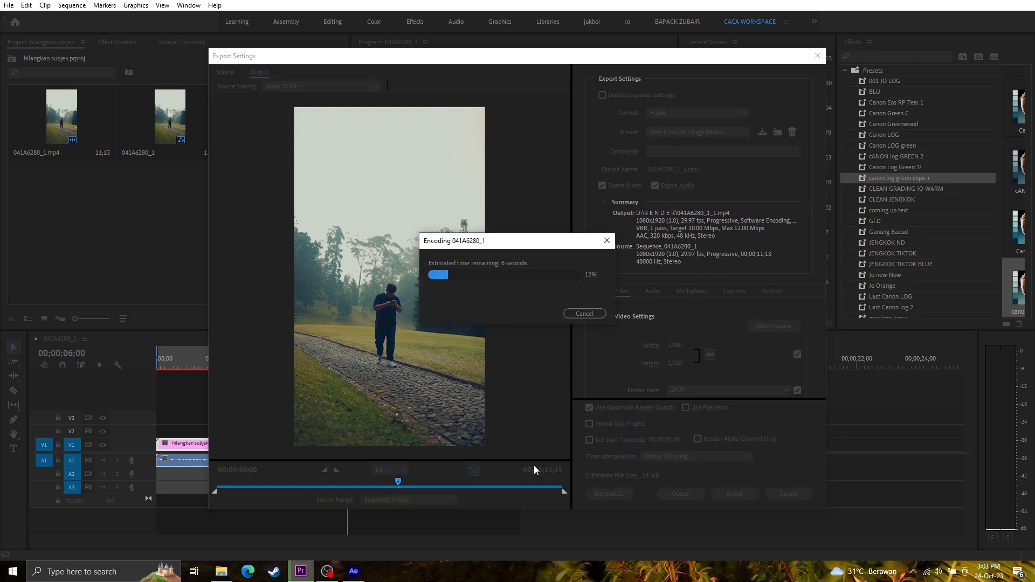